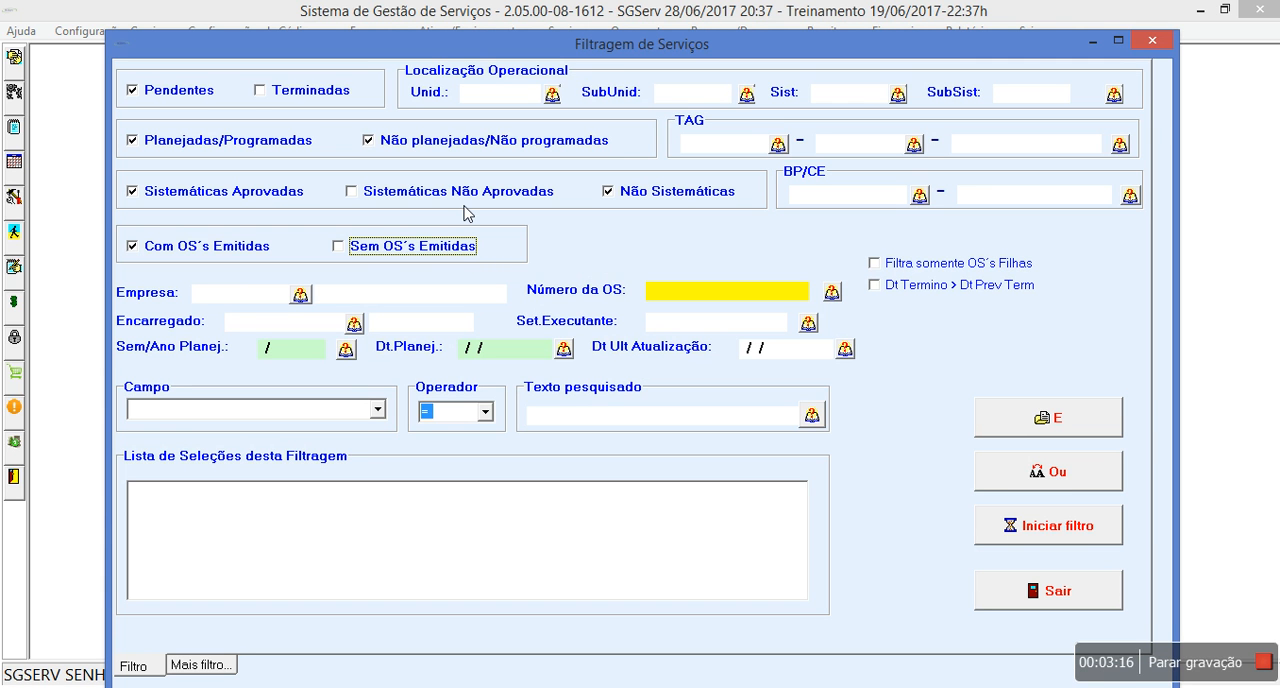
- Run the service filter and review the Contrato Fornecedor expense listing of the Tanque 02 service order
{"action": "left_click", "coordinate": [1066, 526]}
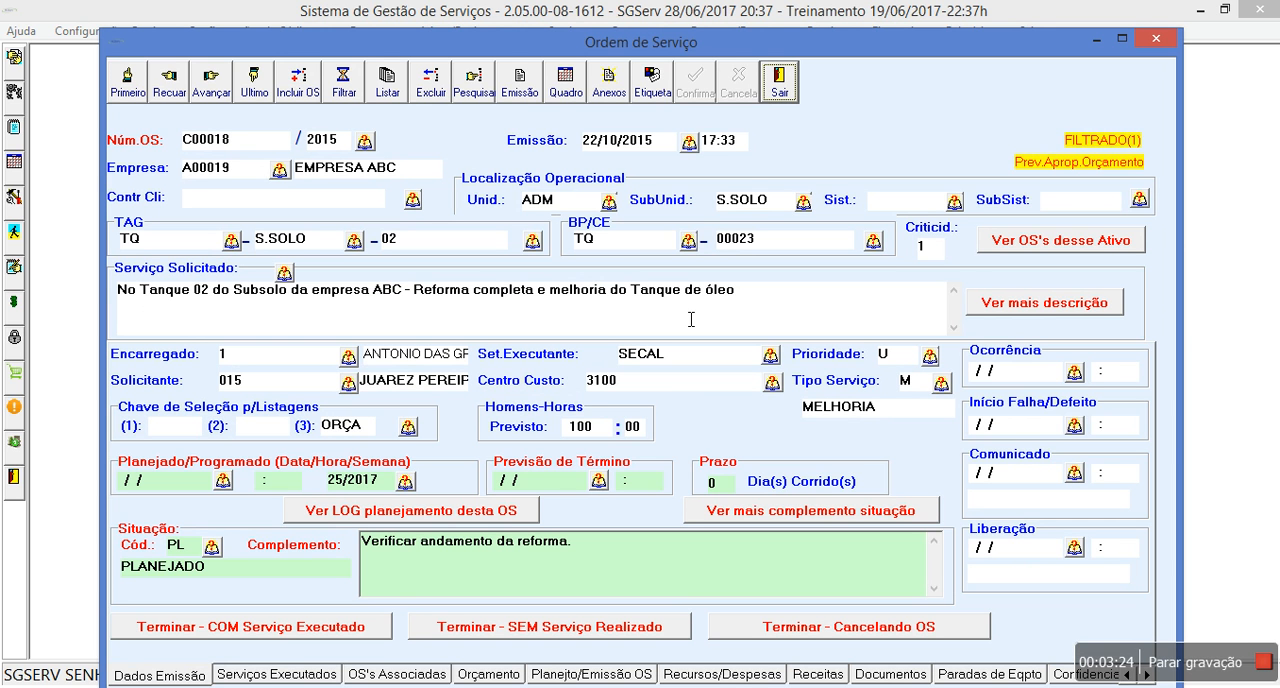
{"action": "left_click", "coordinate": [769, 678]}
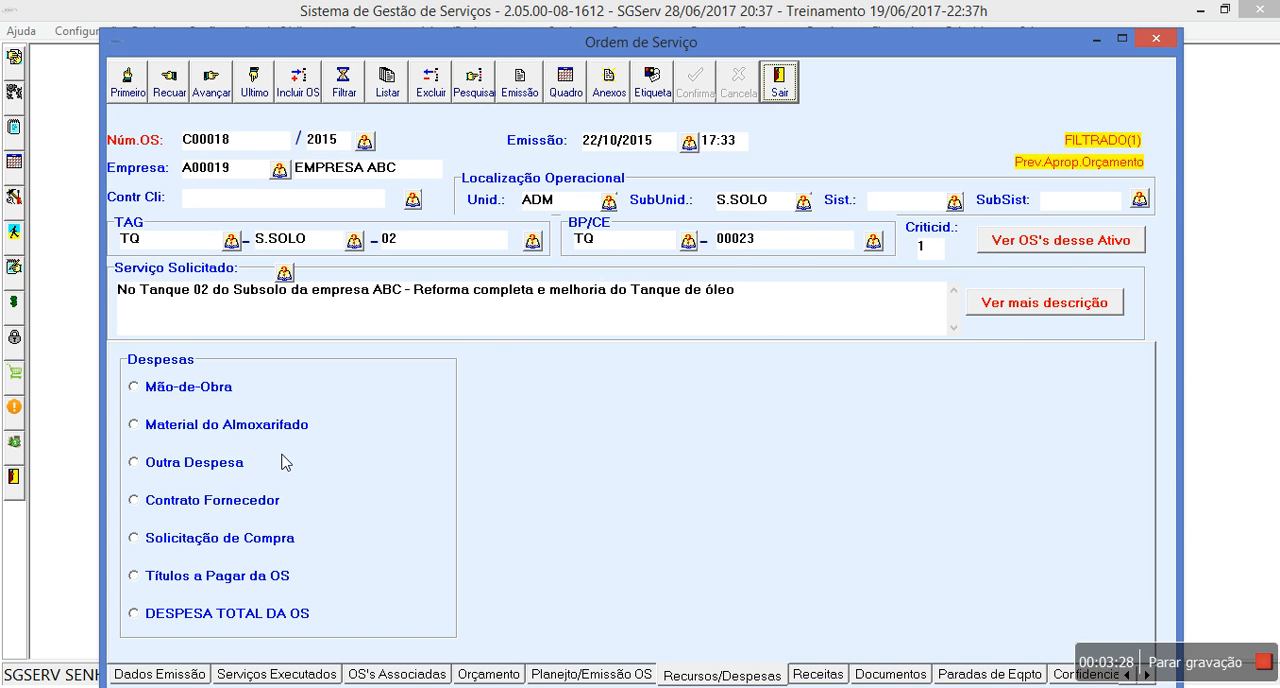
{"action": "left_click", "coordinate": [190, 503]}
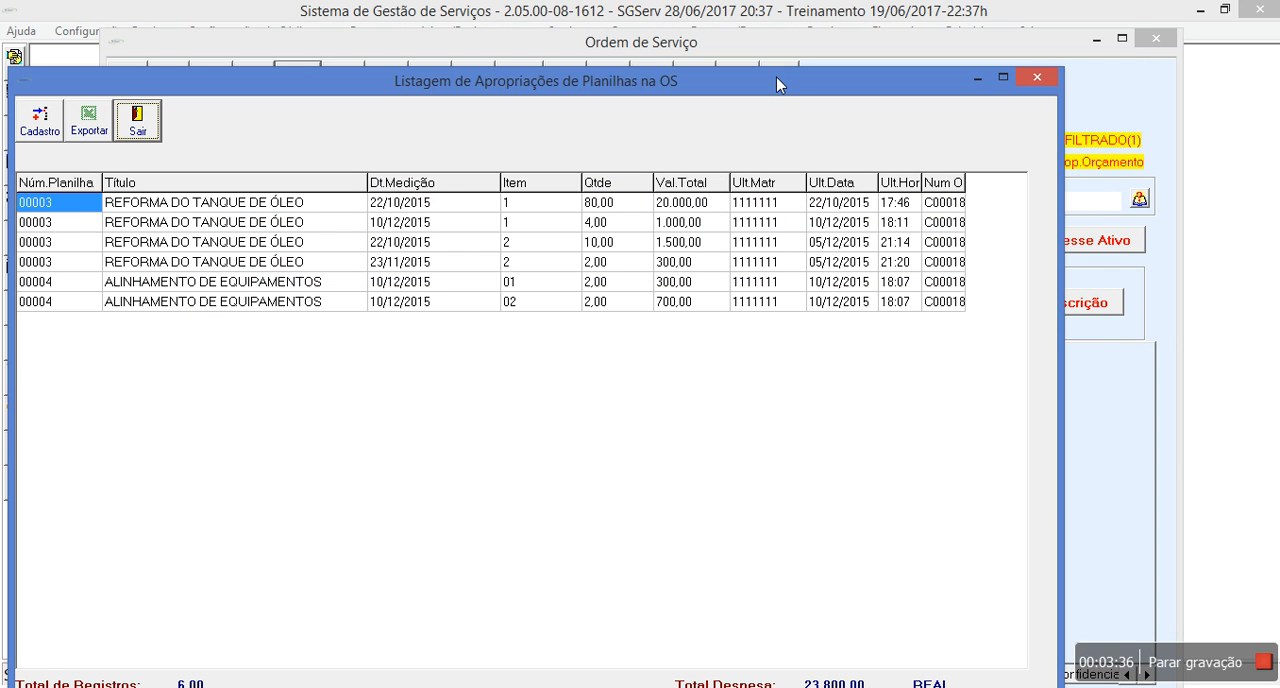
{"action": "left_click_drag", "start_coordinate": [776, 76], "coordinate": [814, 68]}
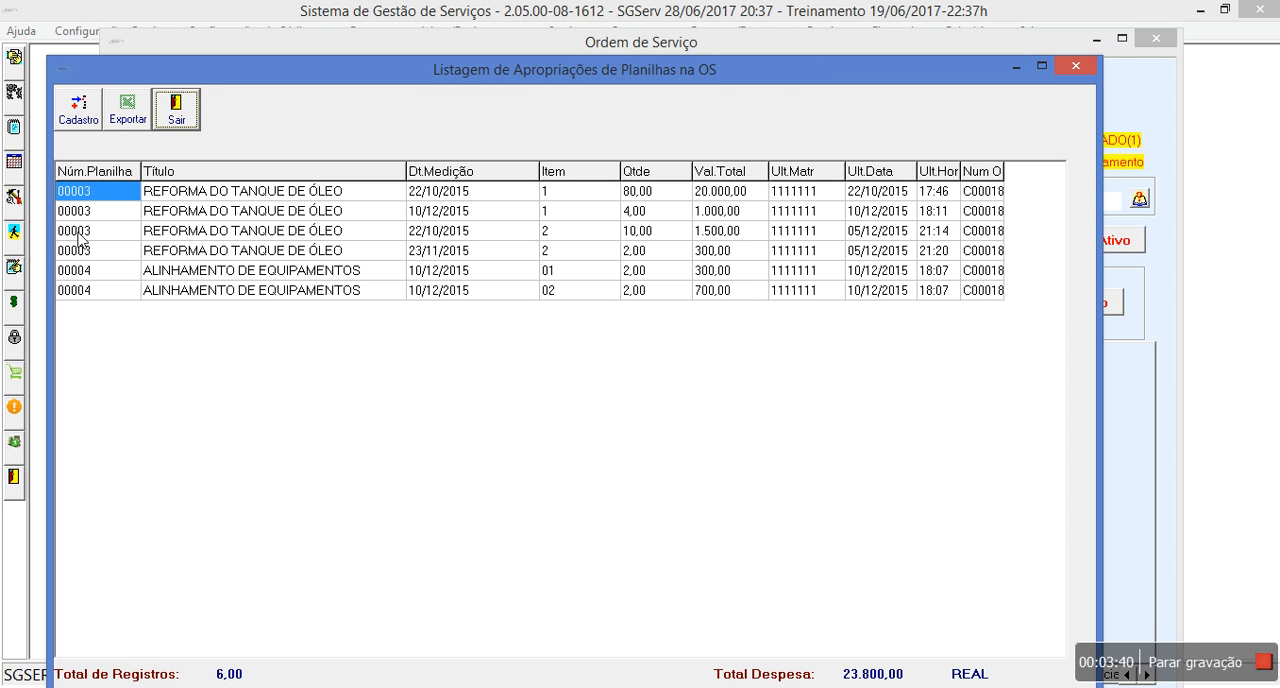
{"action": "left_click", "coordinate": [196, 123]}
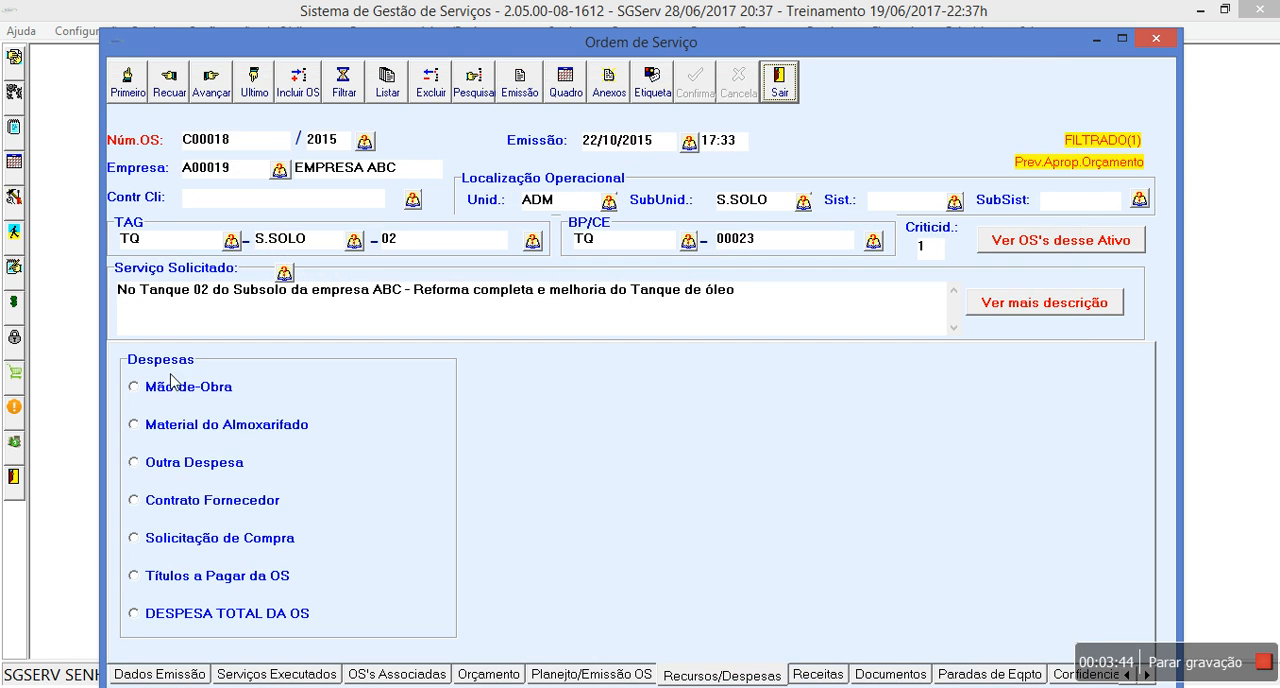
- Review the service order's Mão-de-Obra and Material do Almoxarifado expense listings
{"action": "left_click", "coordinate": [182, 402]}
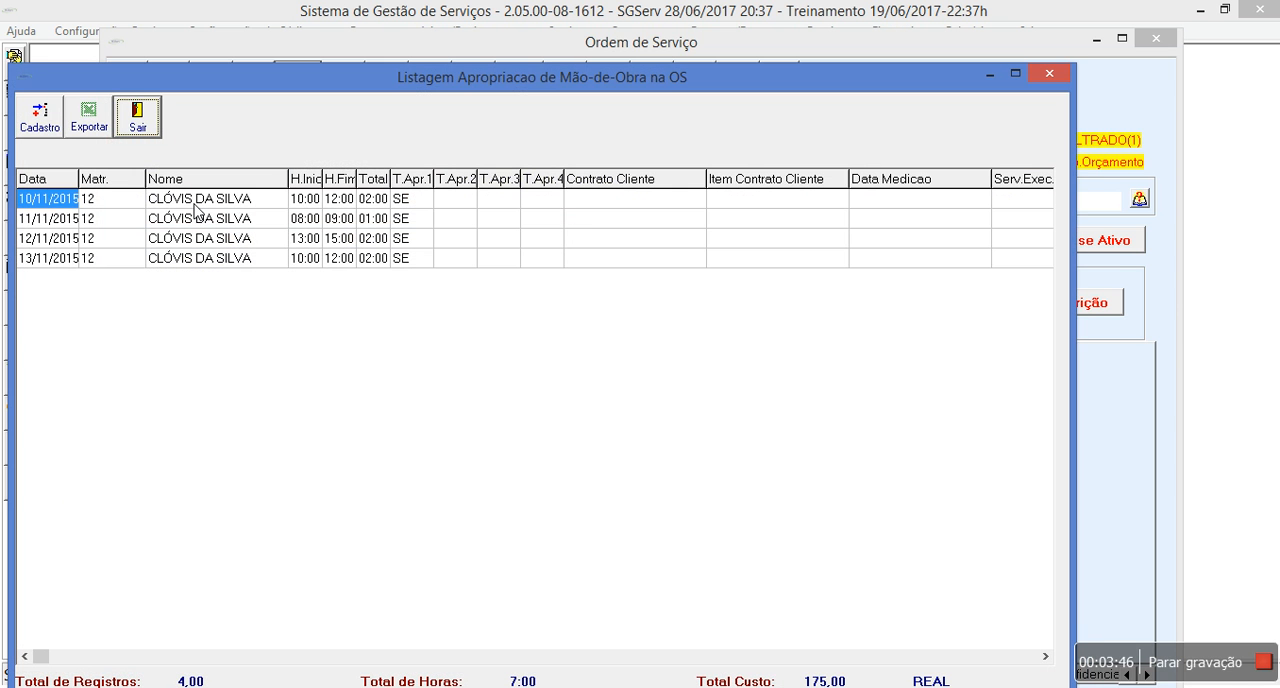
{"action": "left_click", "coordinate": [138, 117]}
{"action": "left_click", "coordinate": [152, 424]}
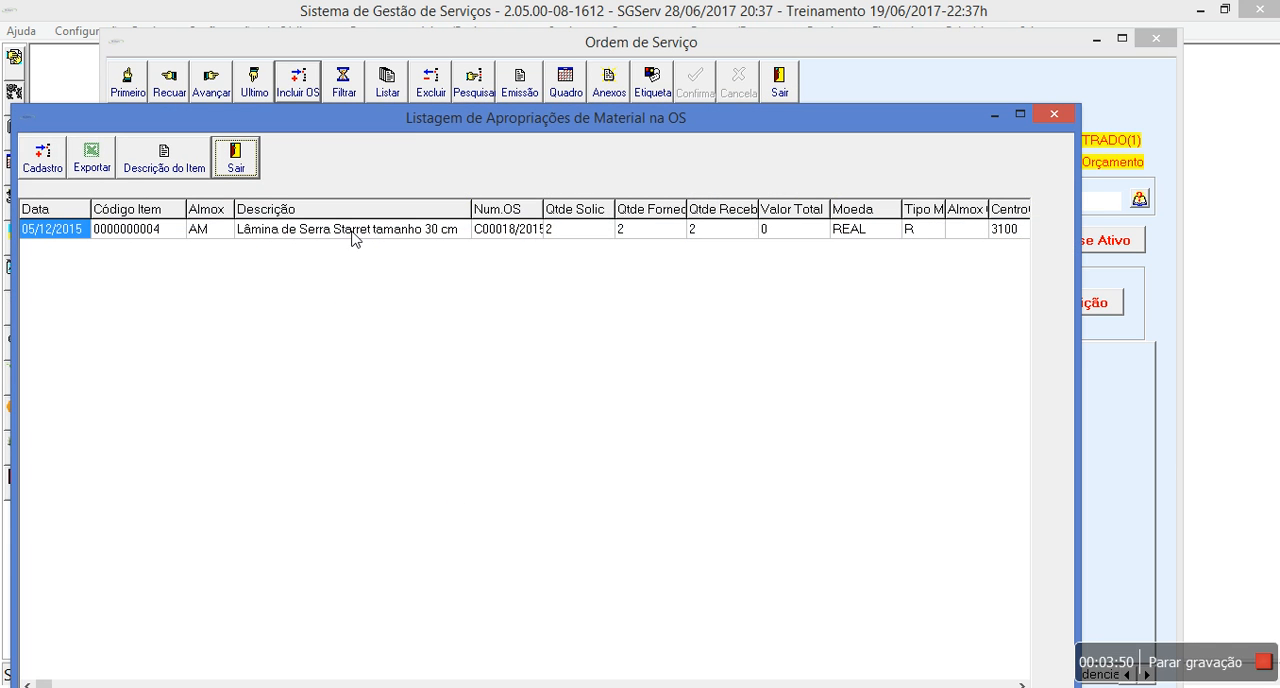
{"action": "left_click", "coordinate": [234, 168]}
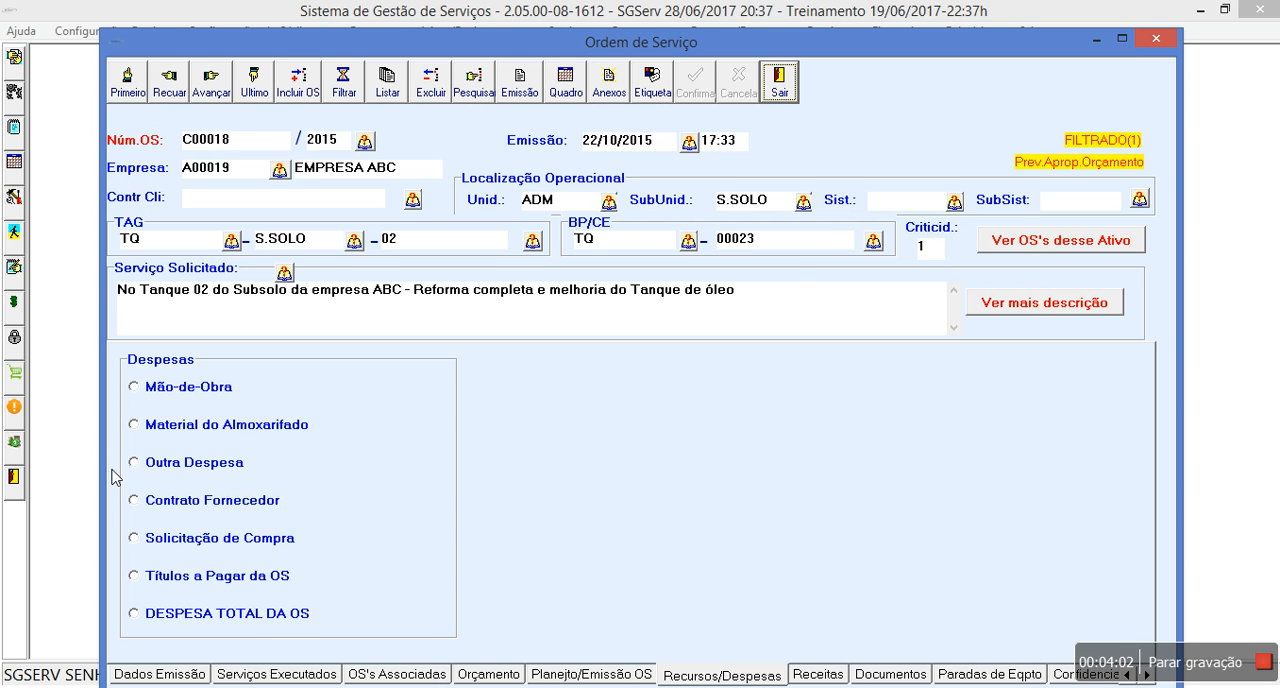
- Preview the DESPESA TOTAL DA OS report for the service order and close it
{"action": "left_click", "coordinate": [277, 621]}
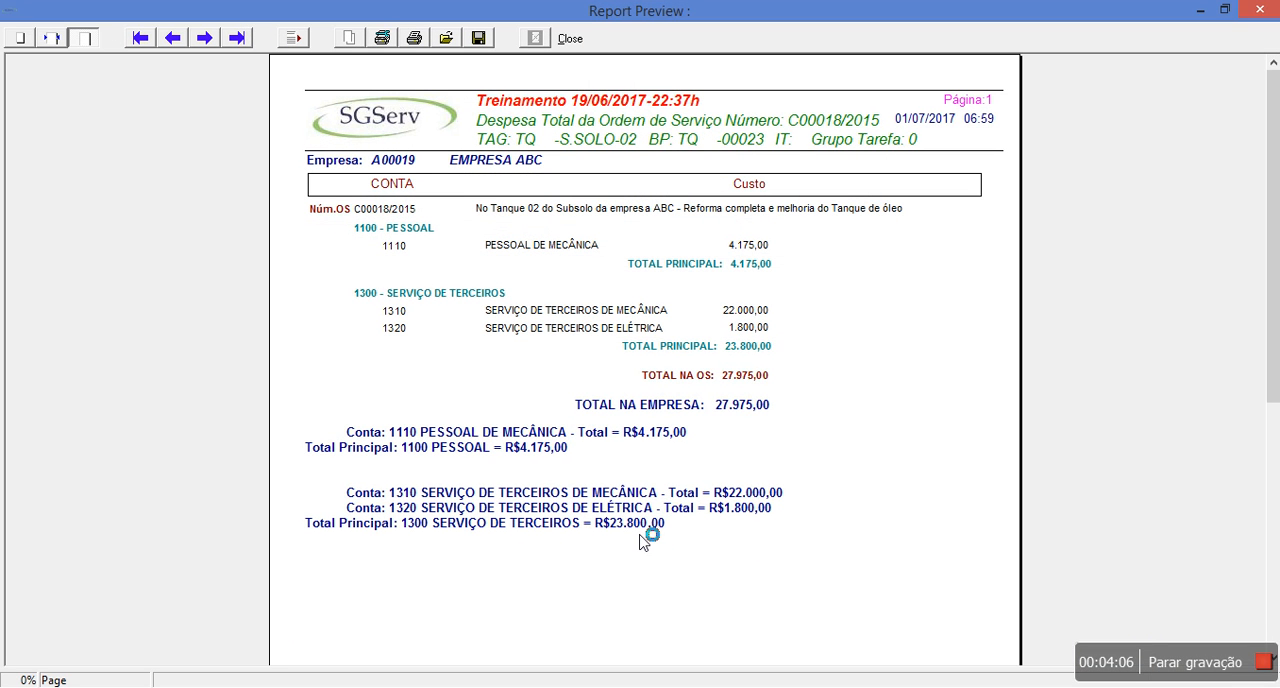
{"action": "left_click", "coordinate": [570, 38]}
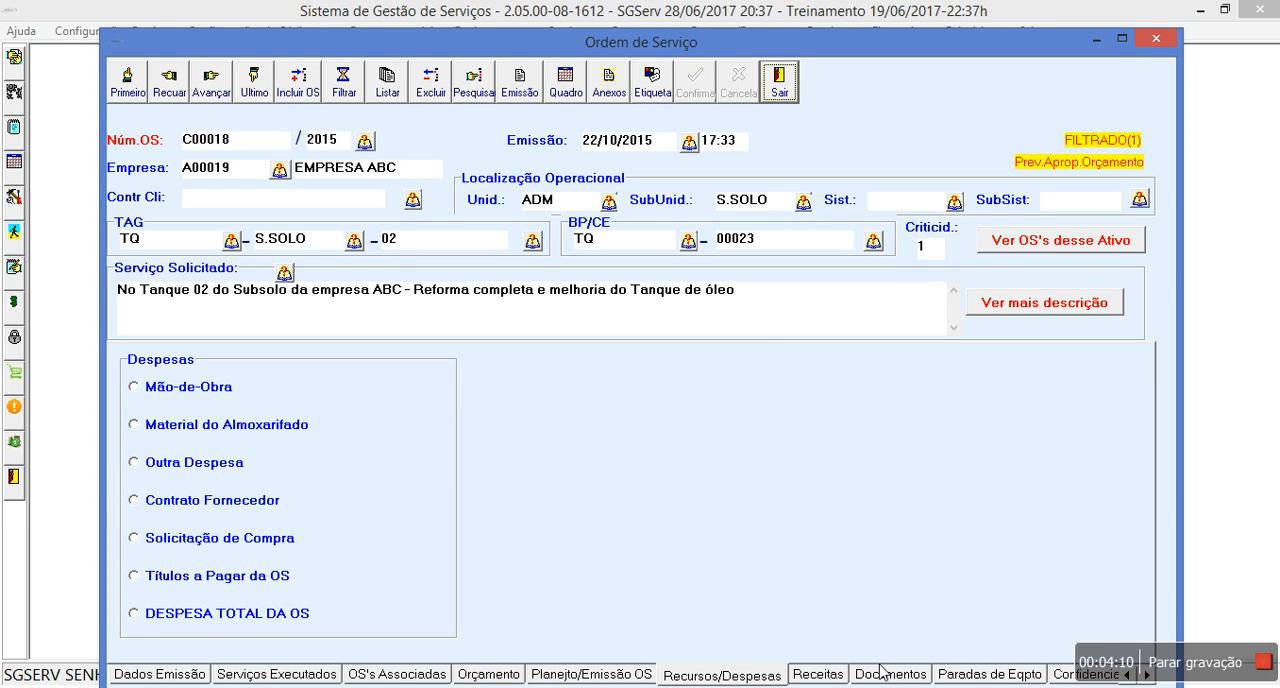
- Try to view the service order's Apropriação de Receita and LUCRO / PREJUÍZO revenue information
{"action": "left_click", "coordinate": [814, 675]}
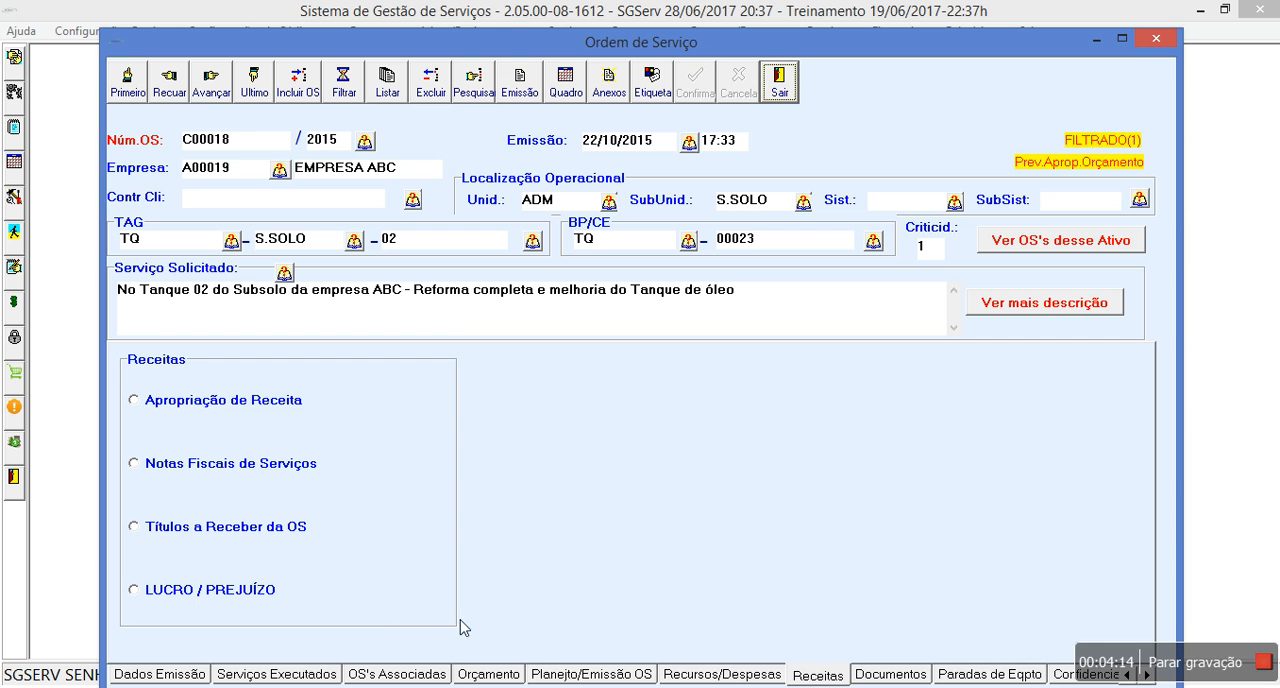
{"action": "left_click", "coordinate": [199, 399]}
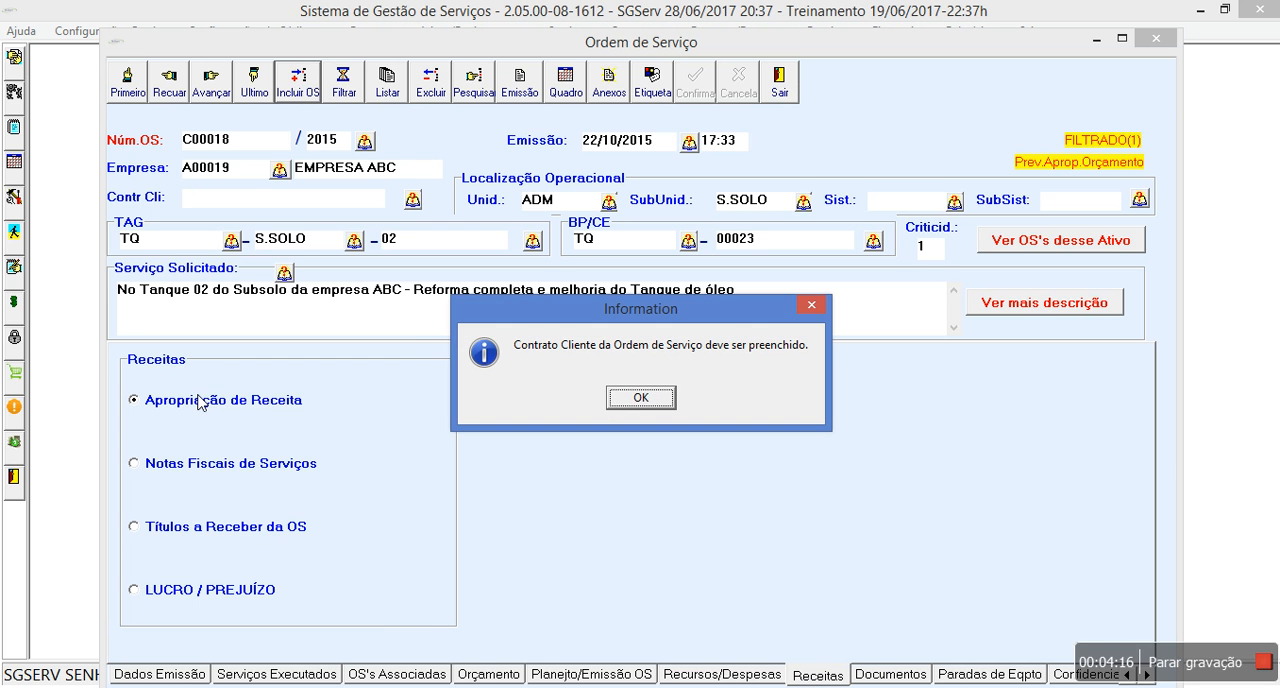
{"action": "left_click", "coordinate": [630, 398]}
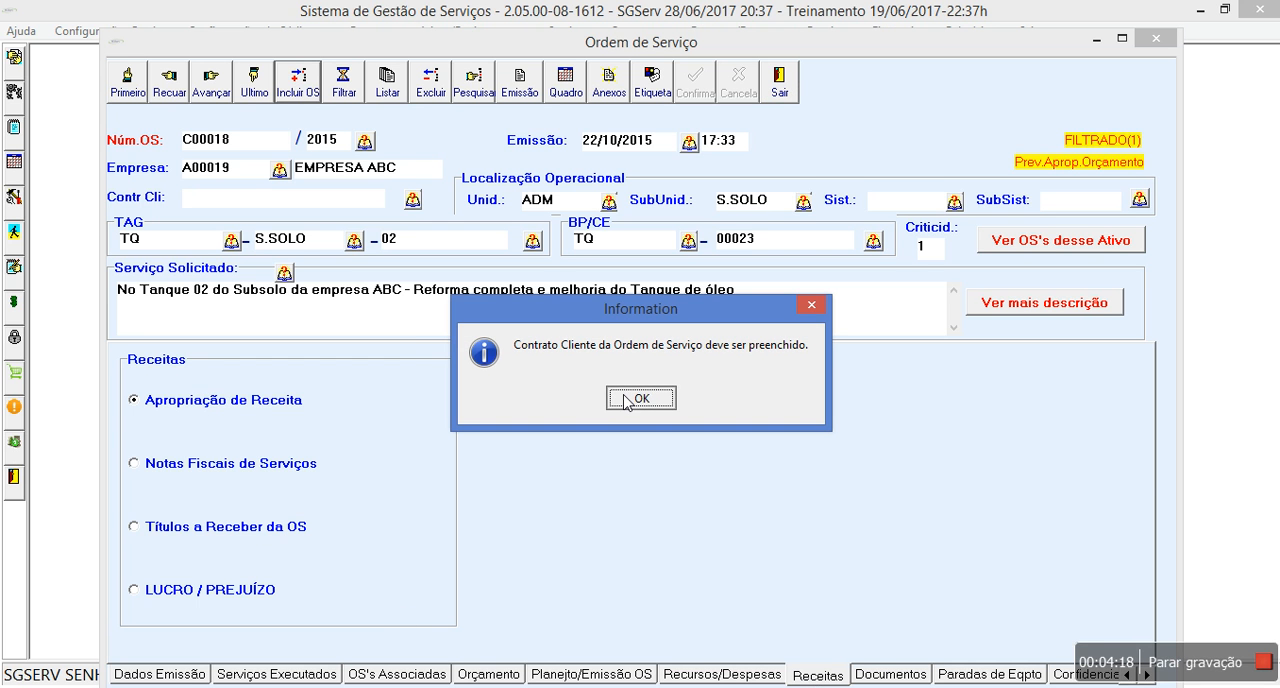
{"action": "left_click", "coordinate": [255, 592]}
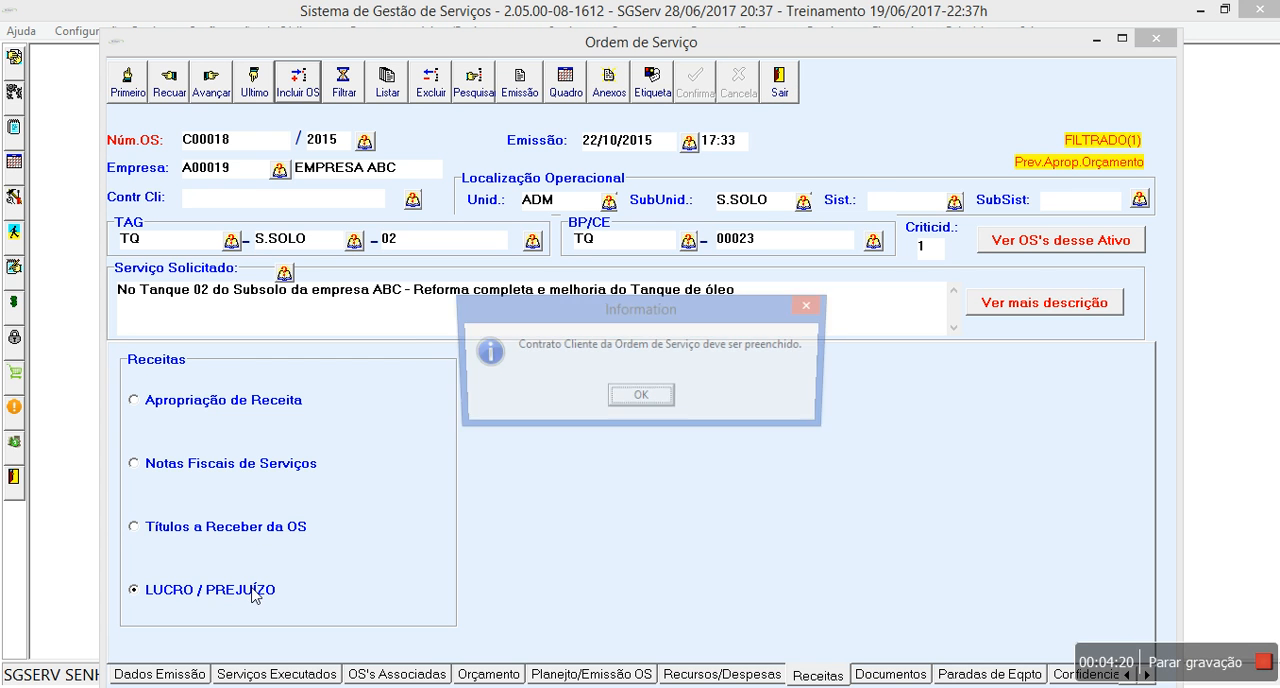
{"action": "left_click", "coordinate": [655, 401]}
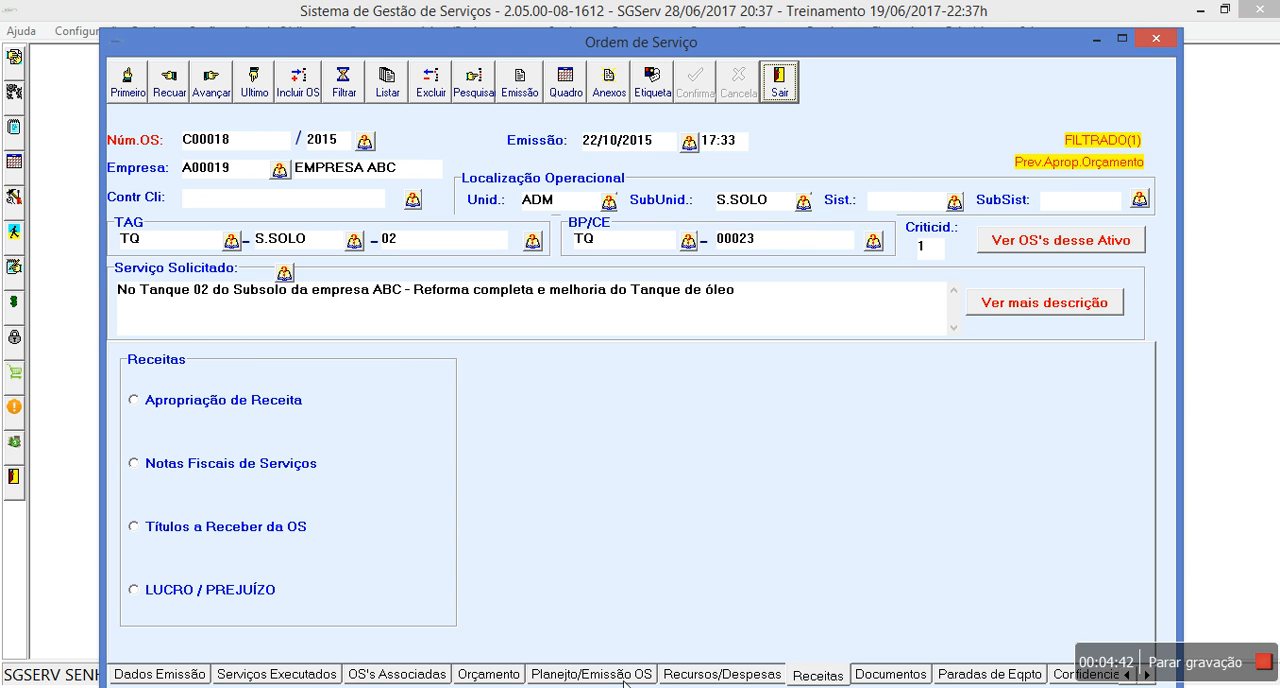
- Close the service order and examine the Recursos/Despesas commands for labour, materials/purchases and supplier contracts
{"action": "left_click", "coordinate": [708, 678]}
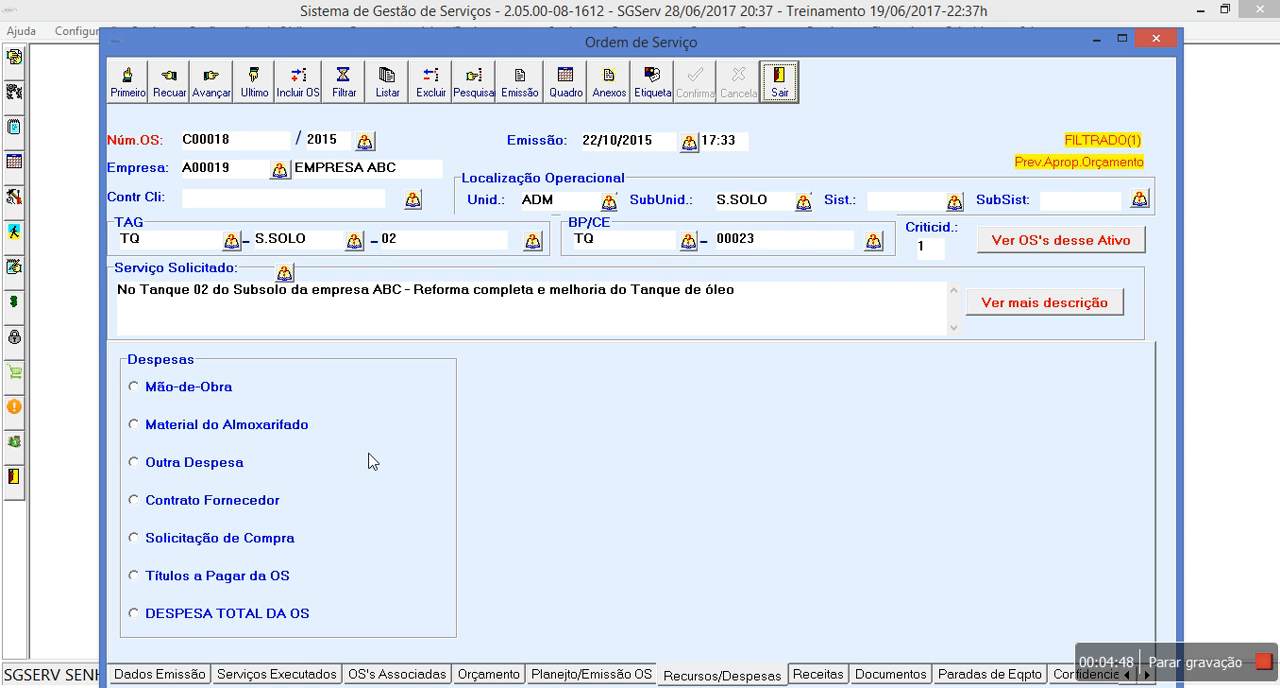
{"action": "left_click", "coordinate": [778, 84]}
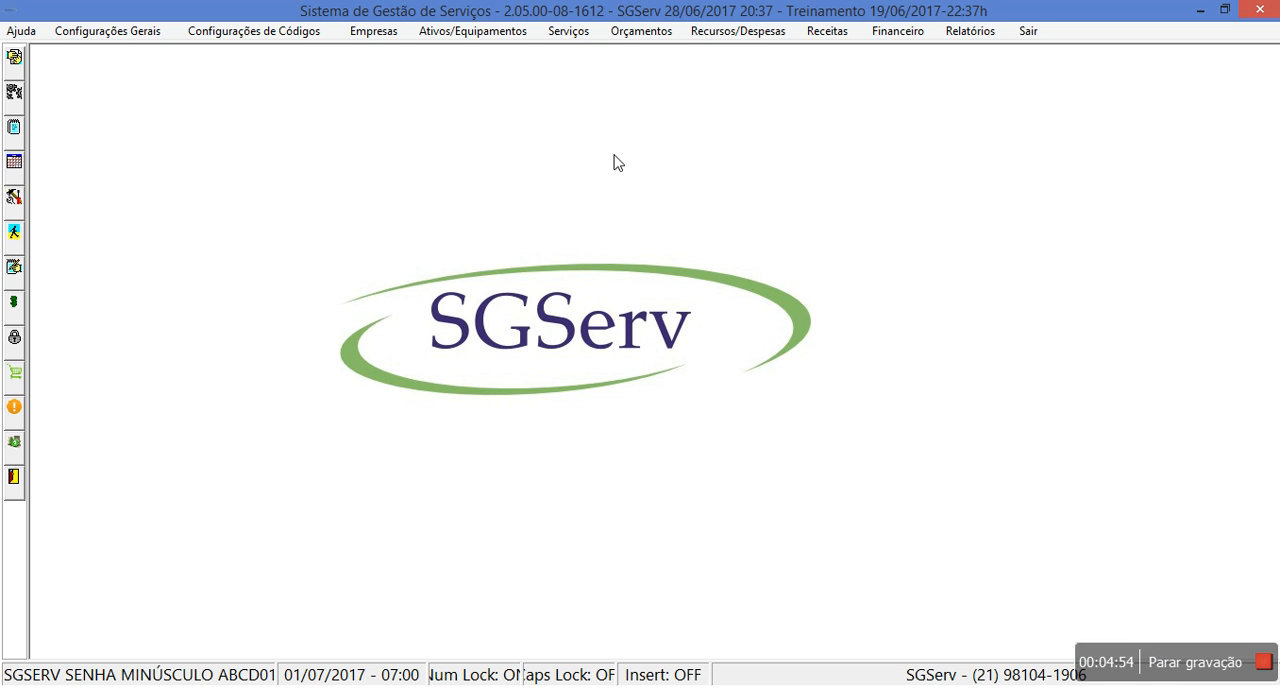
{"action": "left_click", "coordinate": [770, 36]}
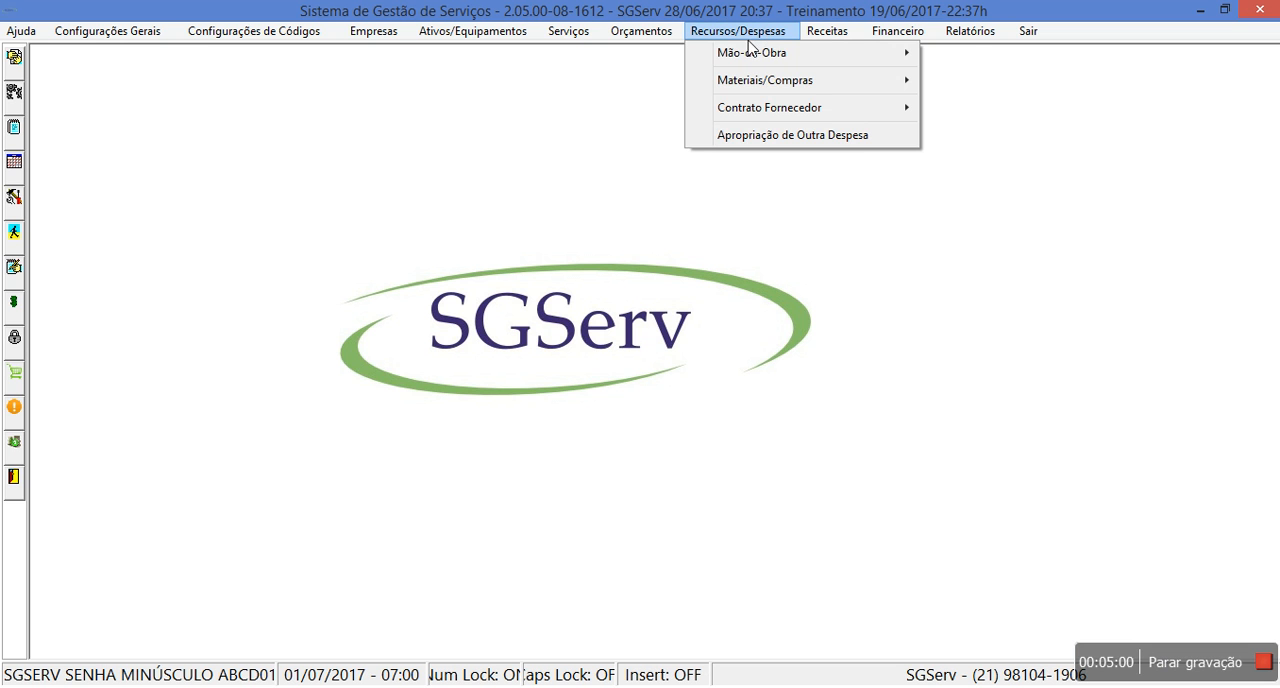
{"action": "mouse_move", "coordinate": [744, 55]}
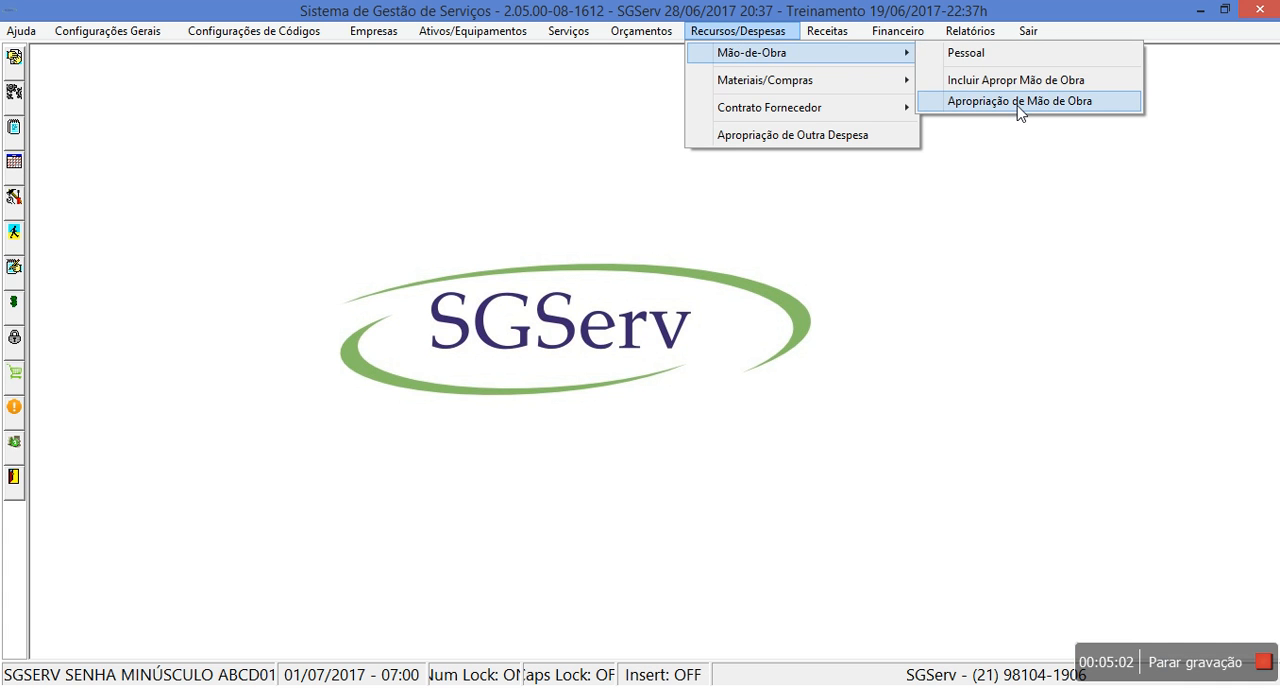
{"action": "mouse_move", "coordinate": [814, 88]}
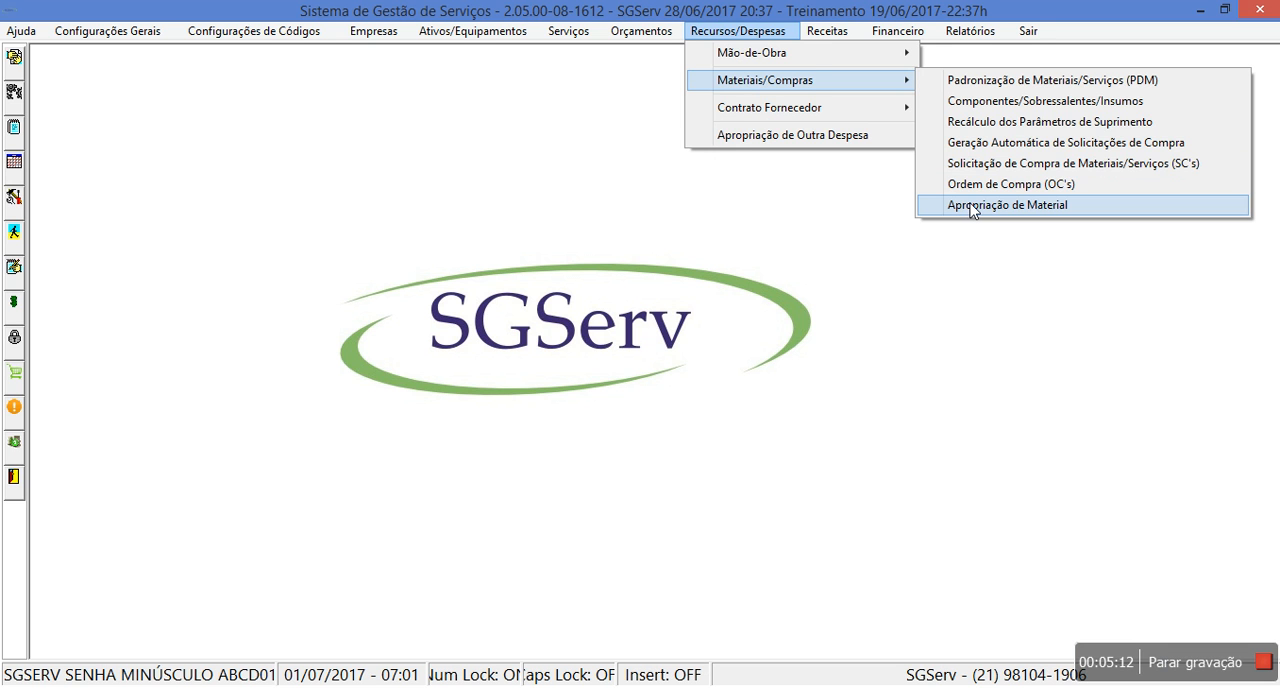
{"action": "mouse_move", "coordinate": [903, 106]}
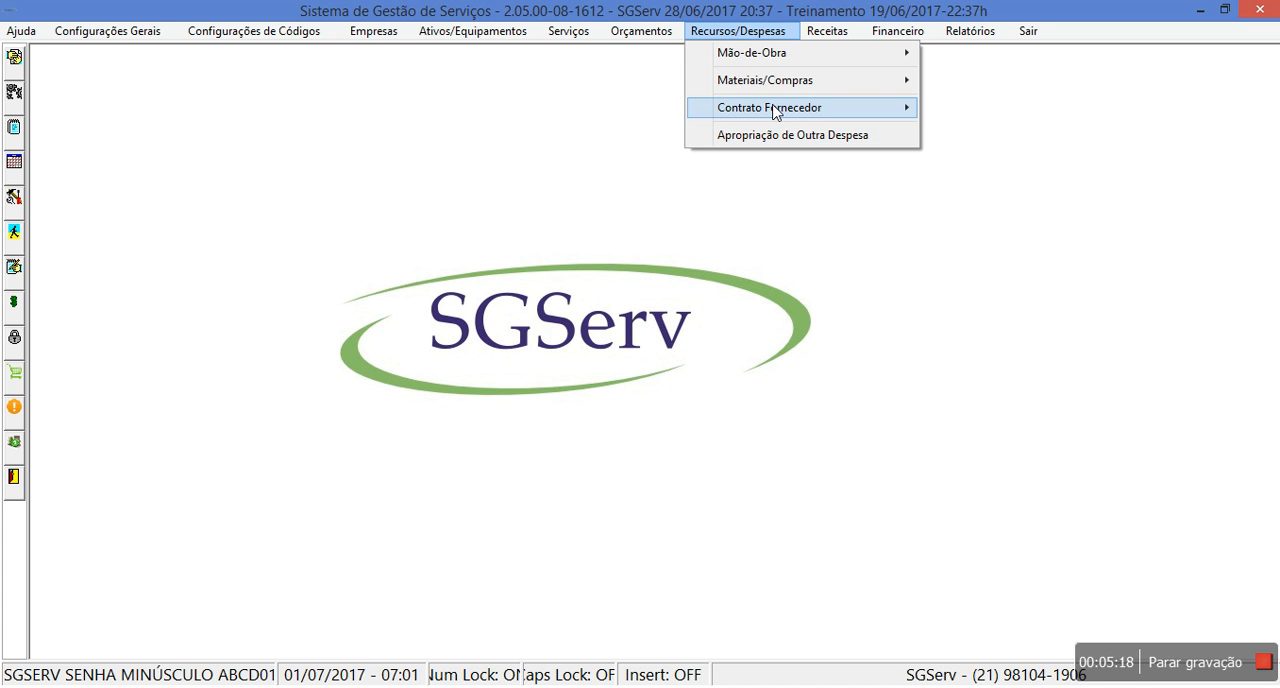
{"action": "mouse_move", "coordinate": [773, 112]}
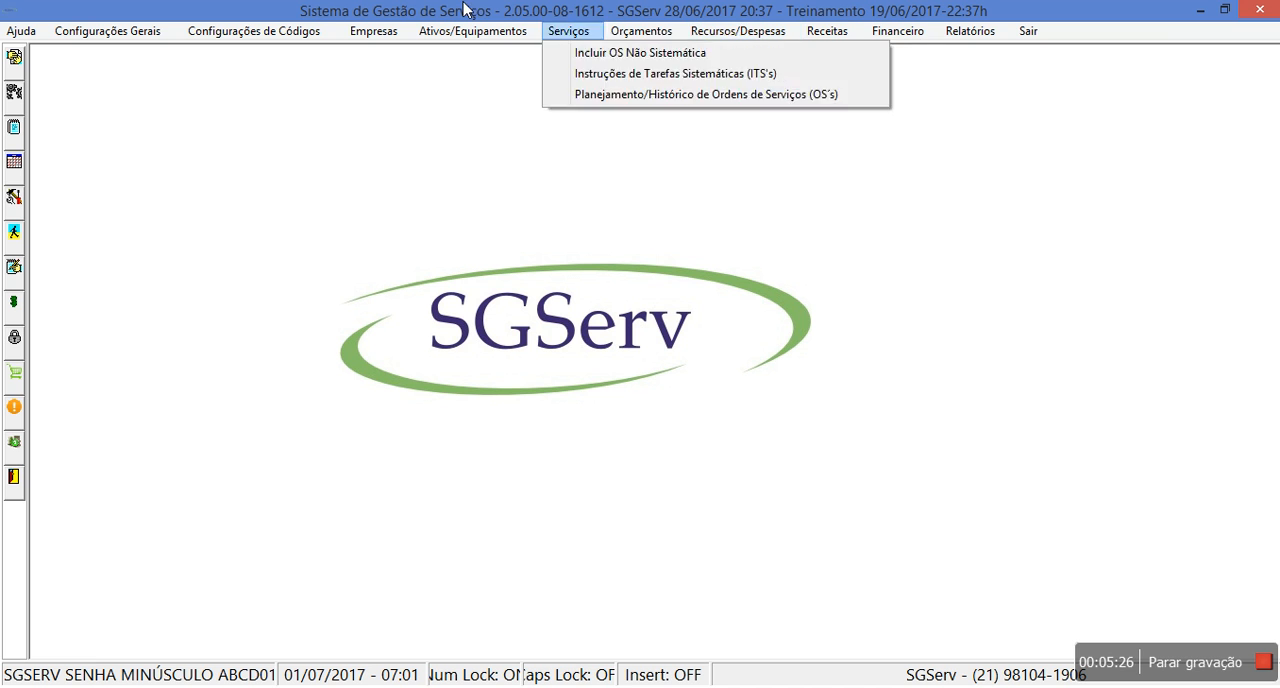
{"action": "left_click", "coordinate": [460, 286]}
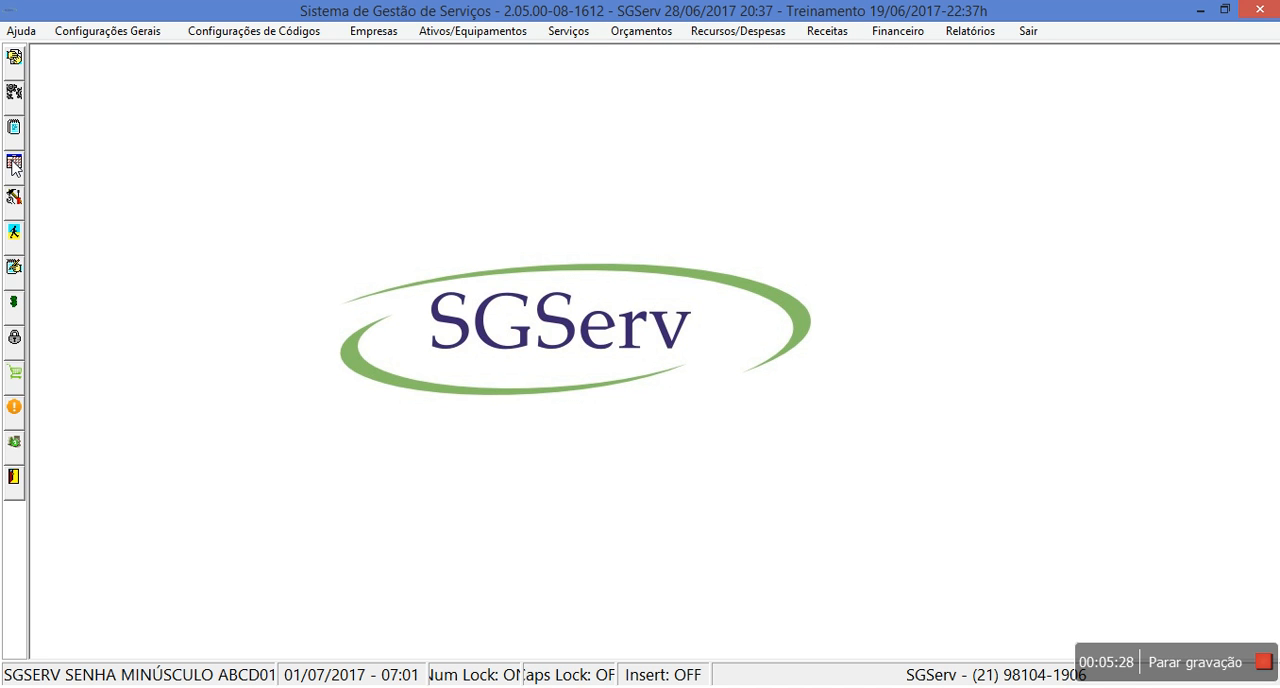
{"action": "left_click", "coordinate": [641, 31]}
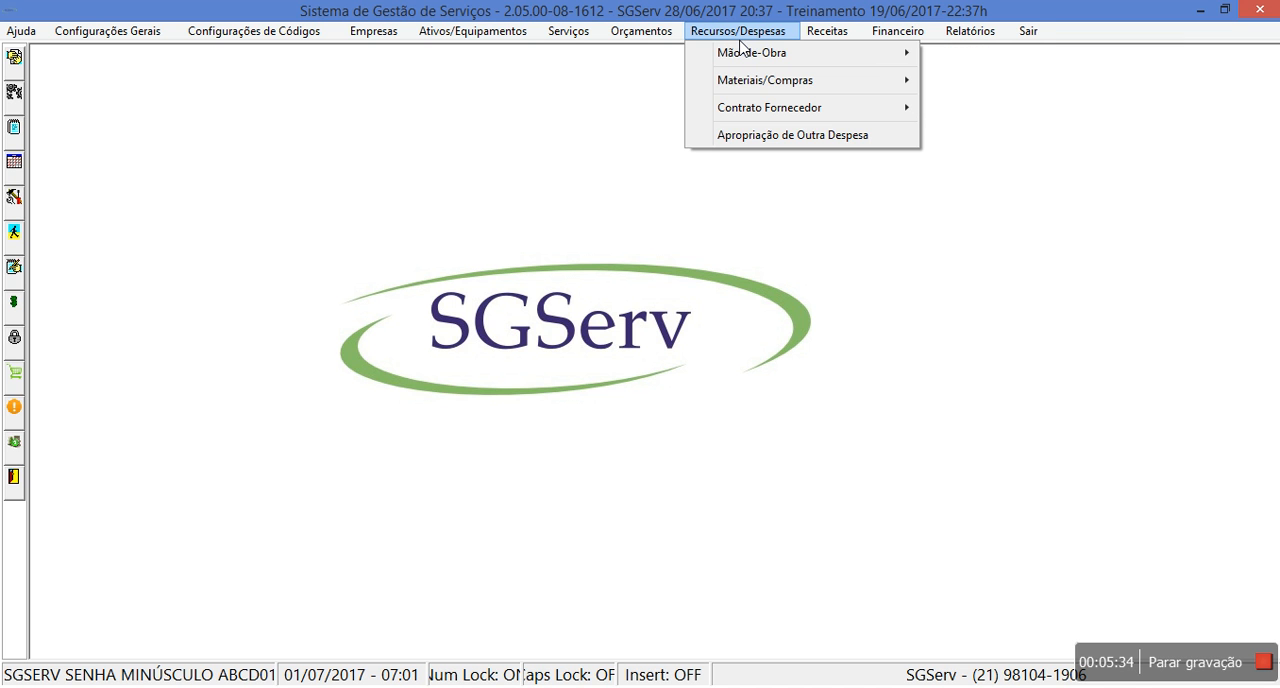
- Filter the services with Sem OS's Emitidas turned off and reopen the Tanque 02 service order, keeping the main commands reachable
{"action": "left_click", "coordinate": [15, 168]}
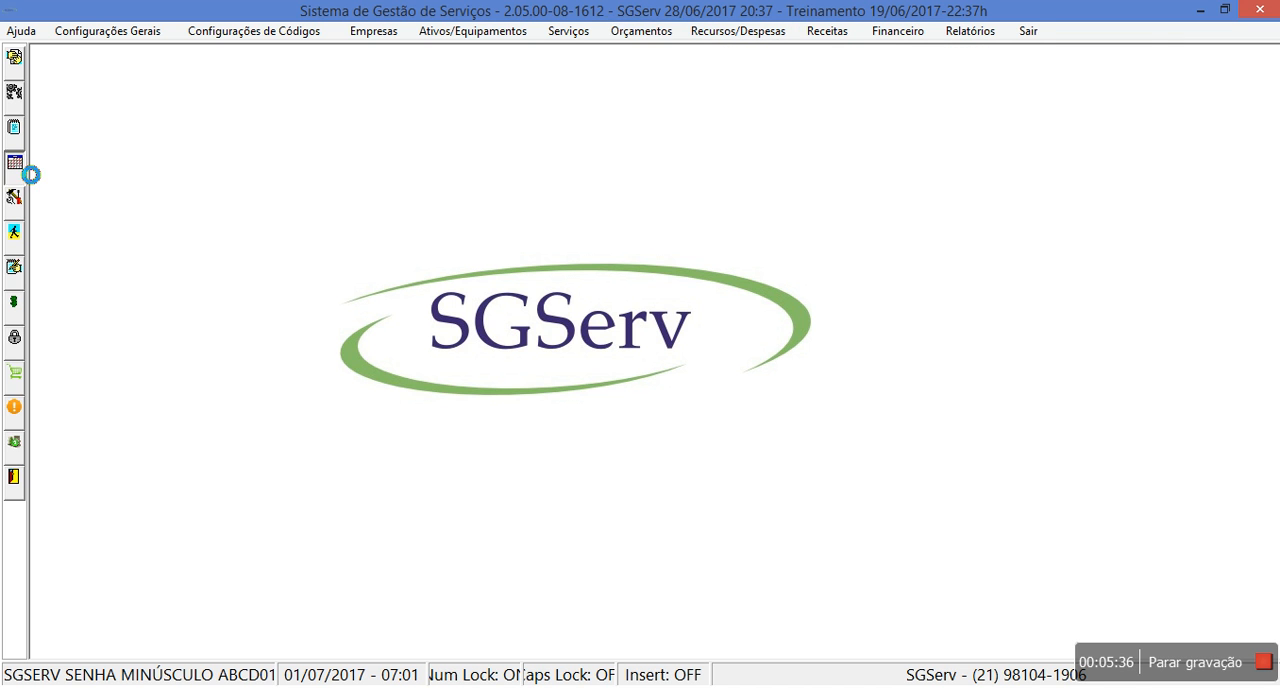
{"action": "left_click", "coordinate": [345, 248]}
{"action": "left_click", "coordinate": [1062, 520]}
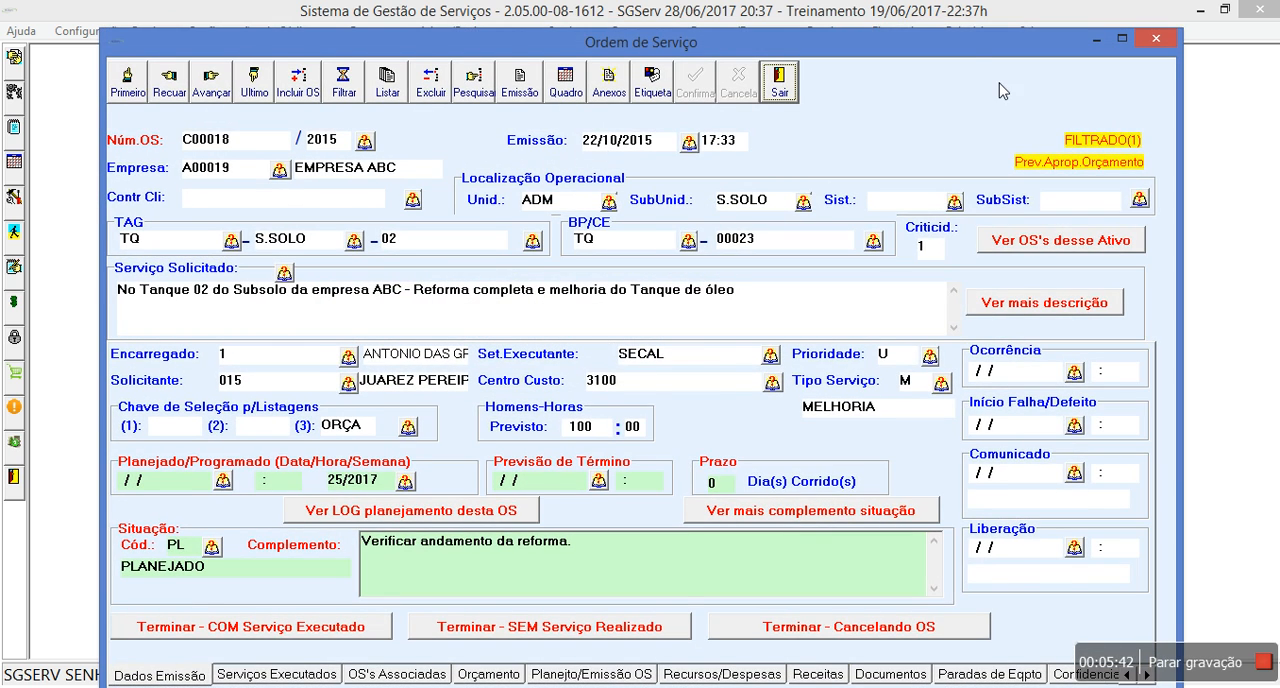
{"action": "left_click_drag", "start_coordinate": [970, 56], "coordinate": [950, 78]}
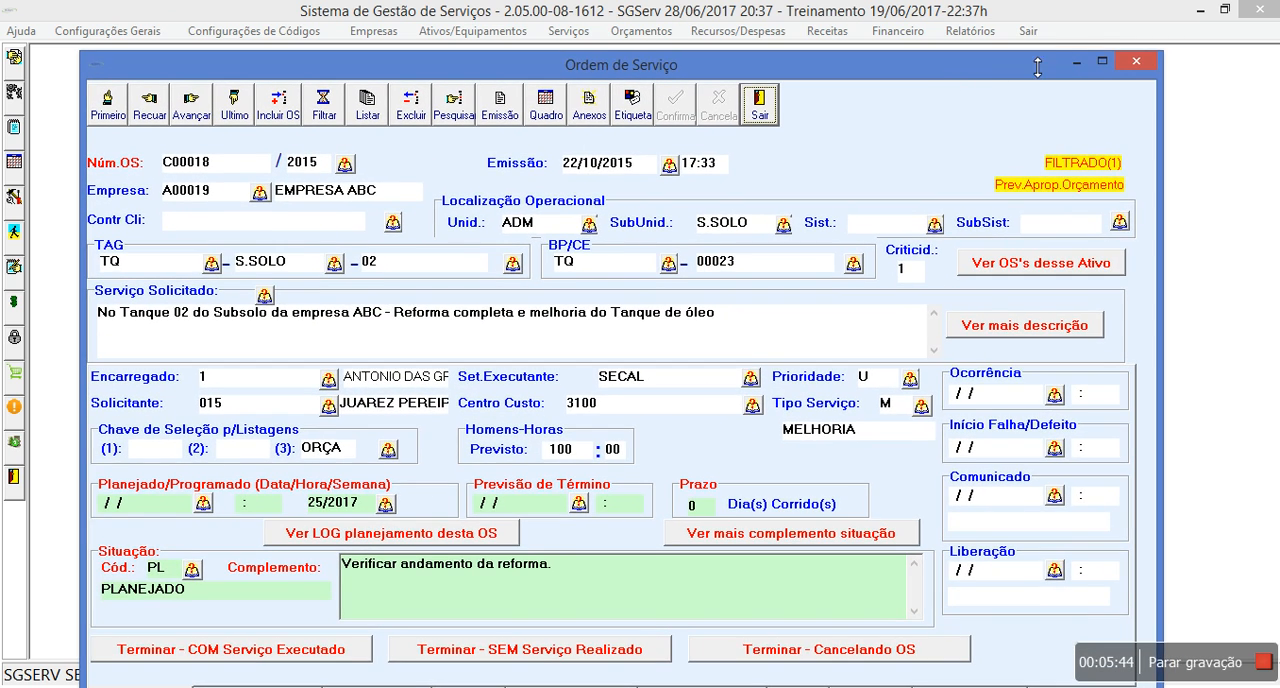
- Open Apropriação de Mão de Obra filtered by the current service order, view its entry form, and exit without recording anything
{"action": "left_click", "coordinate": [722, 33]}
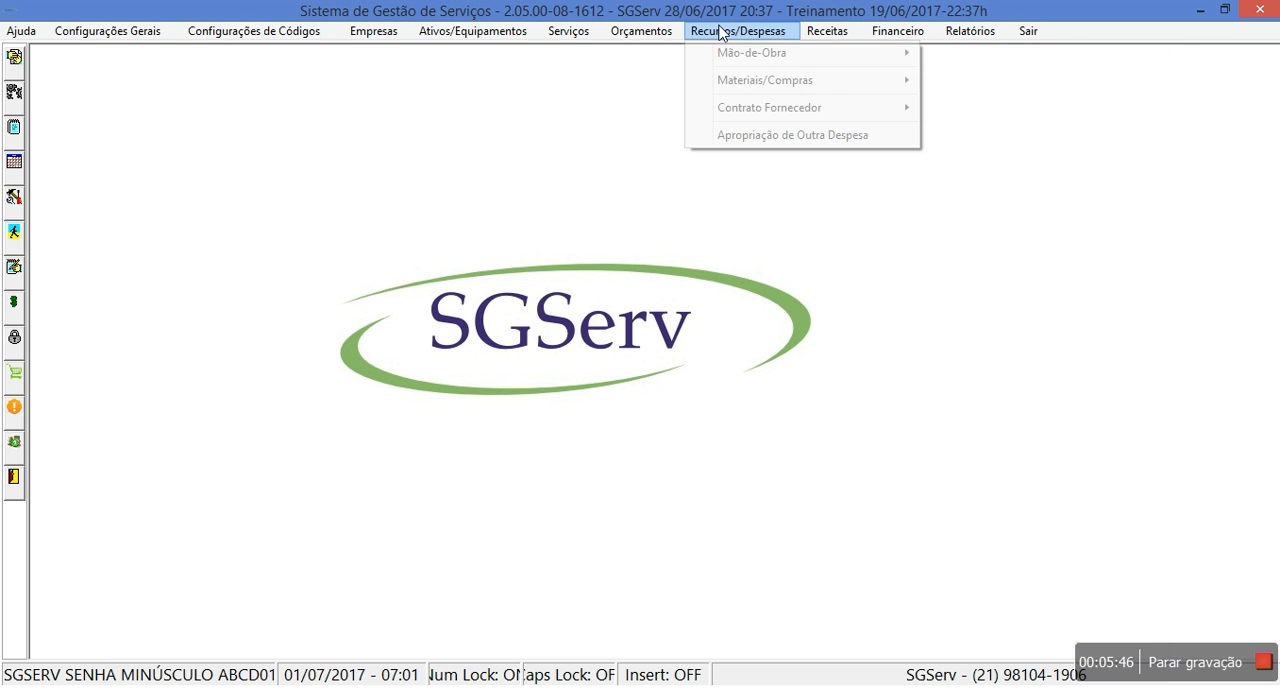
{"action": "mouse_move", "coordinate": [725, 53]}
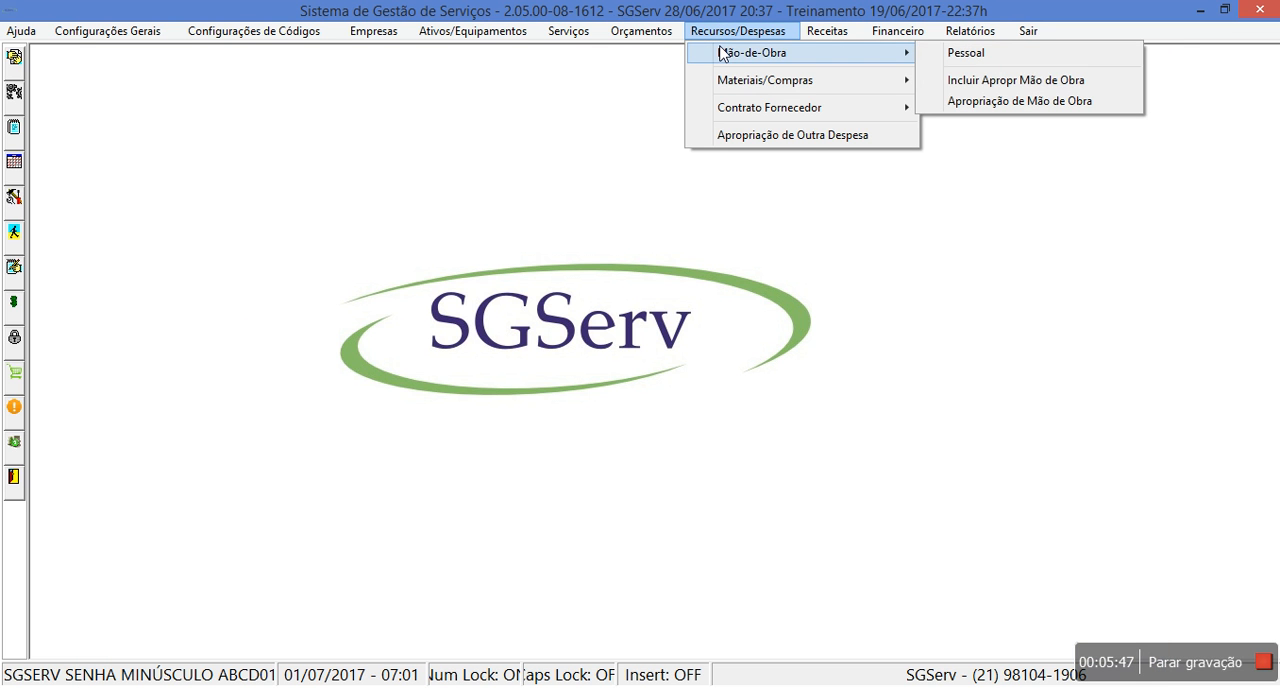
{"action": "left_click", "coordinate": [1000, 101]}
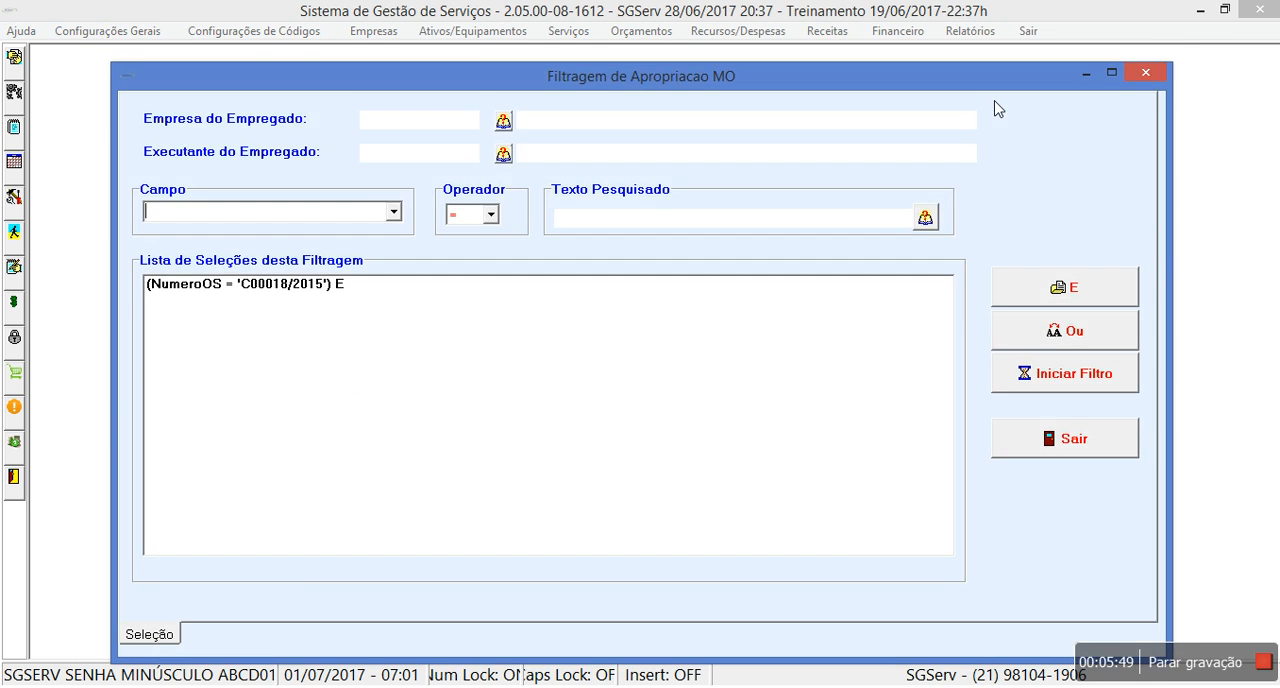
{"action": "left_click", "coordinate": [1016, 388]}
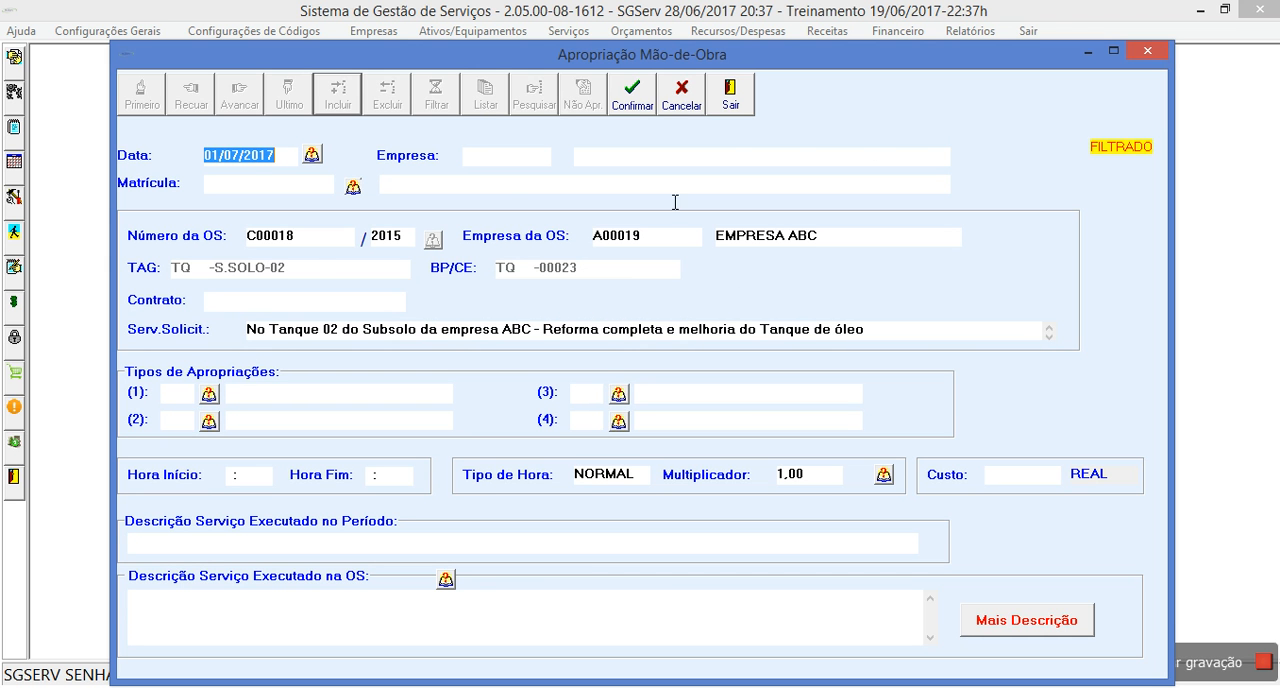
{"action": "left_click", "coordinate": [751, 112]}
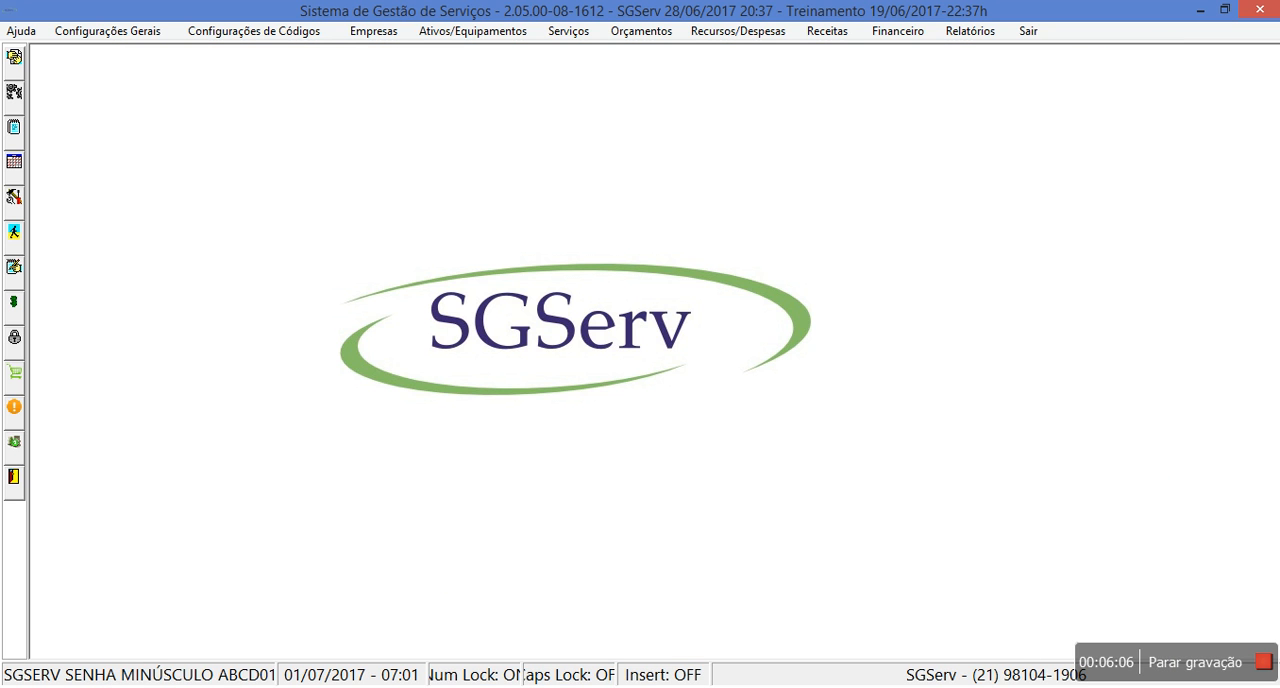
- Bring back the service order and close it, and show the Receitas commands for client contracts and service invoices
{"action": "left_click", "coordinate": [13, 162]}
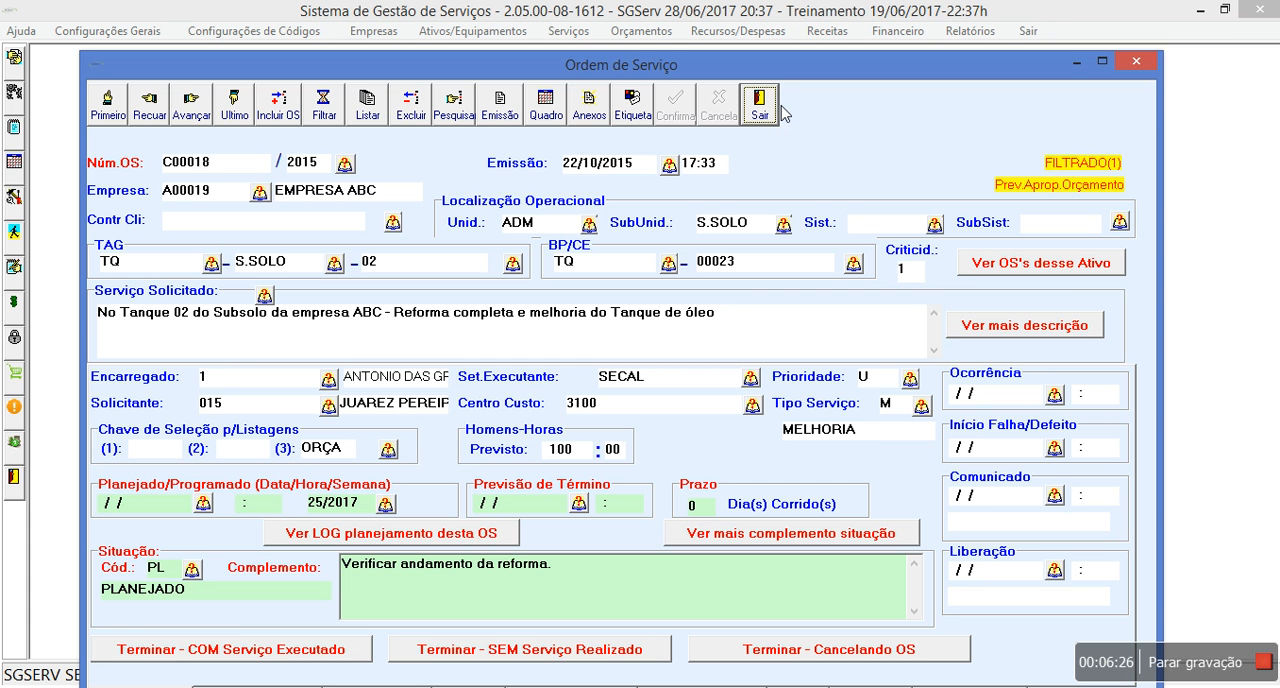
{"action": "left_click", "coordinate": [760, 102]}
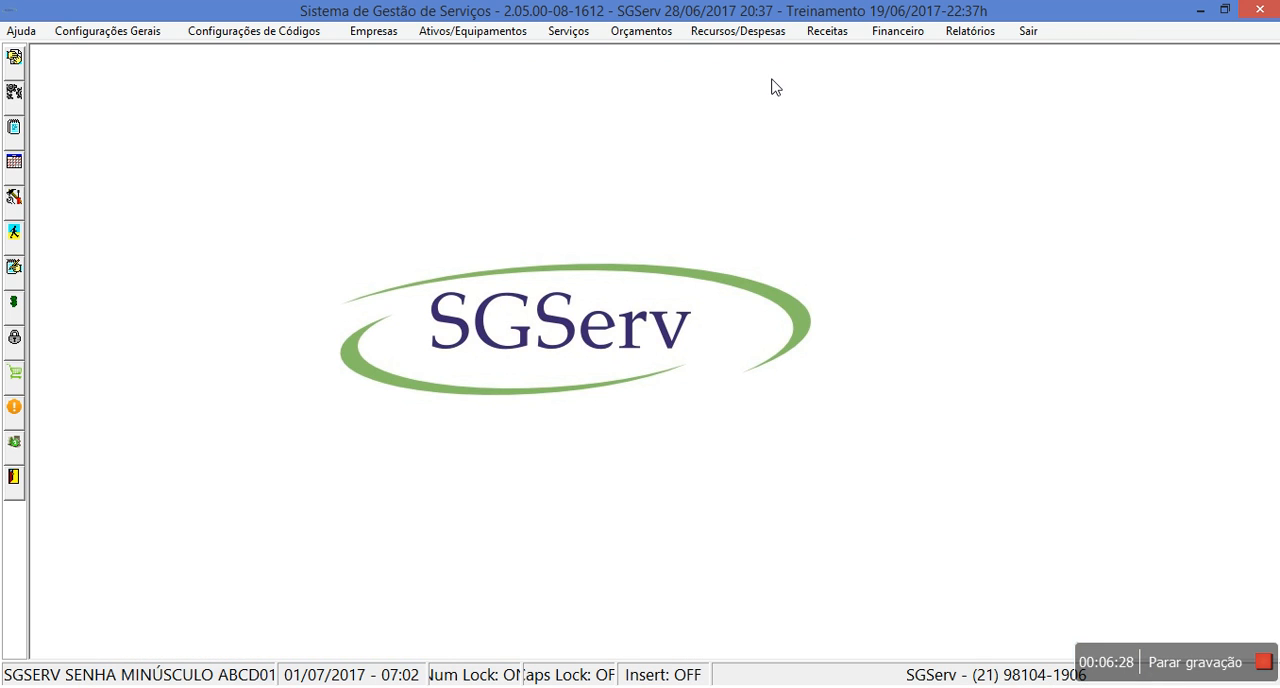
{"action": "left_click", "coordinate": [753, 37]}
{"action": "mouse_move", "coordinate": [843, 33]}
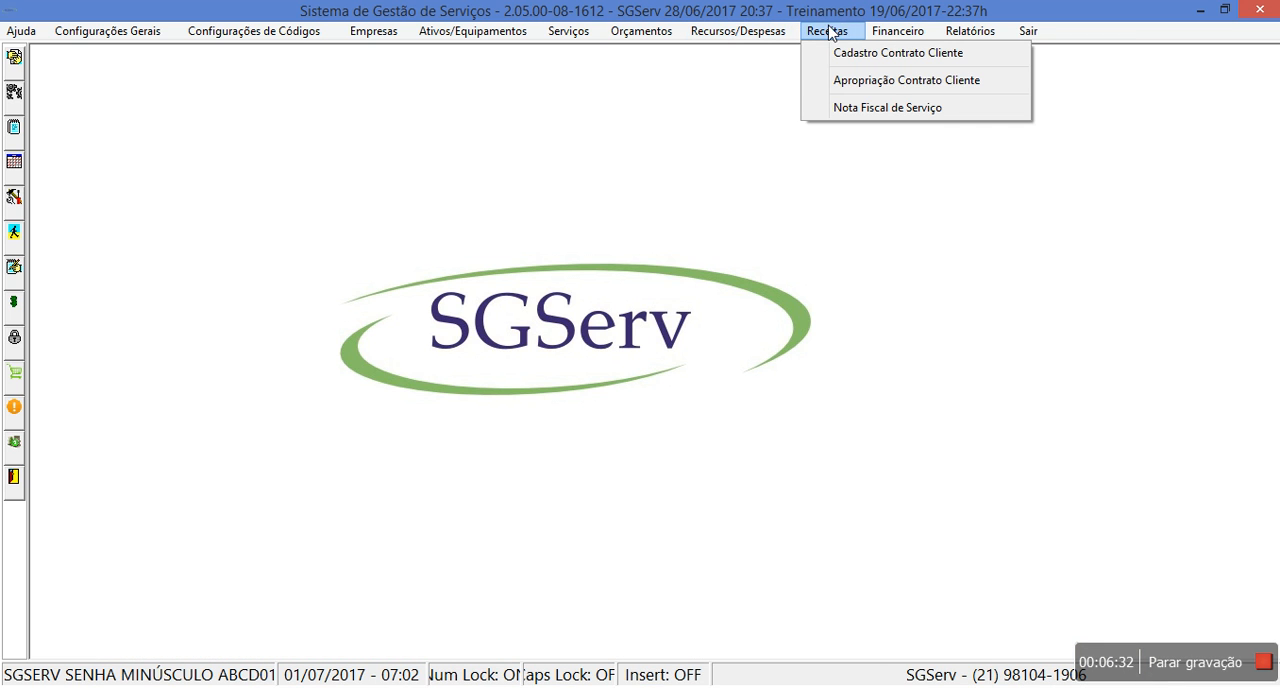
- Start a new labour appropriation for the CALDEIREIRO employee on the "Bomba com Vazamento" service order of BOMBA S.SOLO-01B
{"action": "mouse_move", "coordinate": [742, 37]}
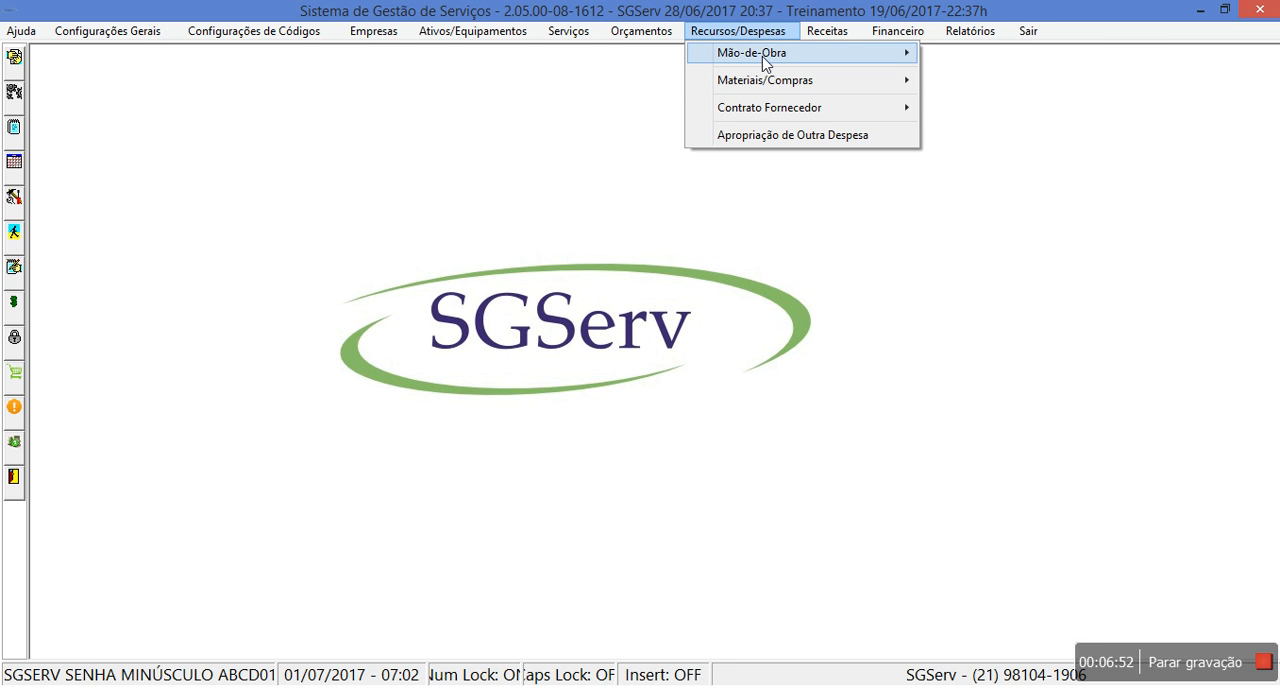
{"action": "mouse_move", "coordinate": [765, 62]}
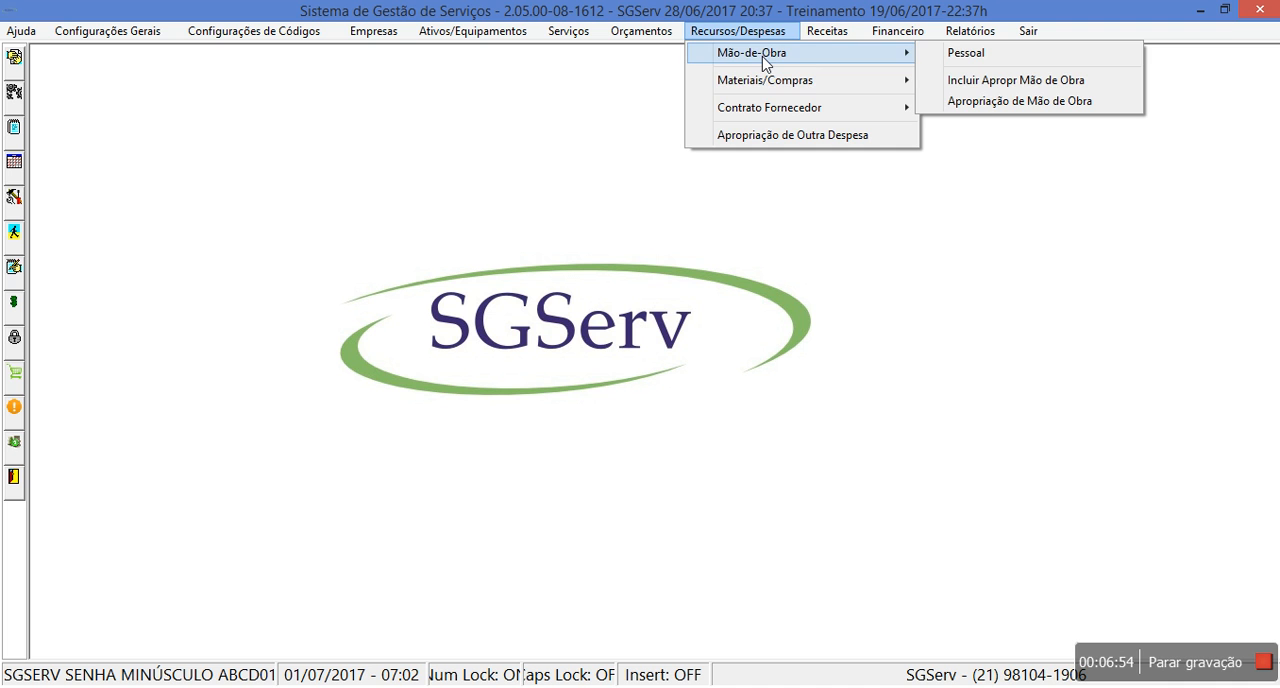
{"action": "left_click", "coordinate": [995, 84]}
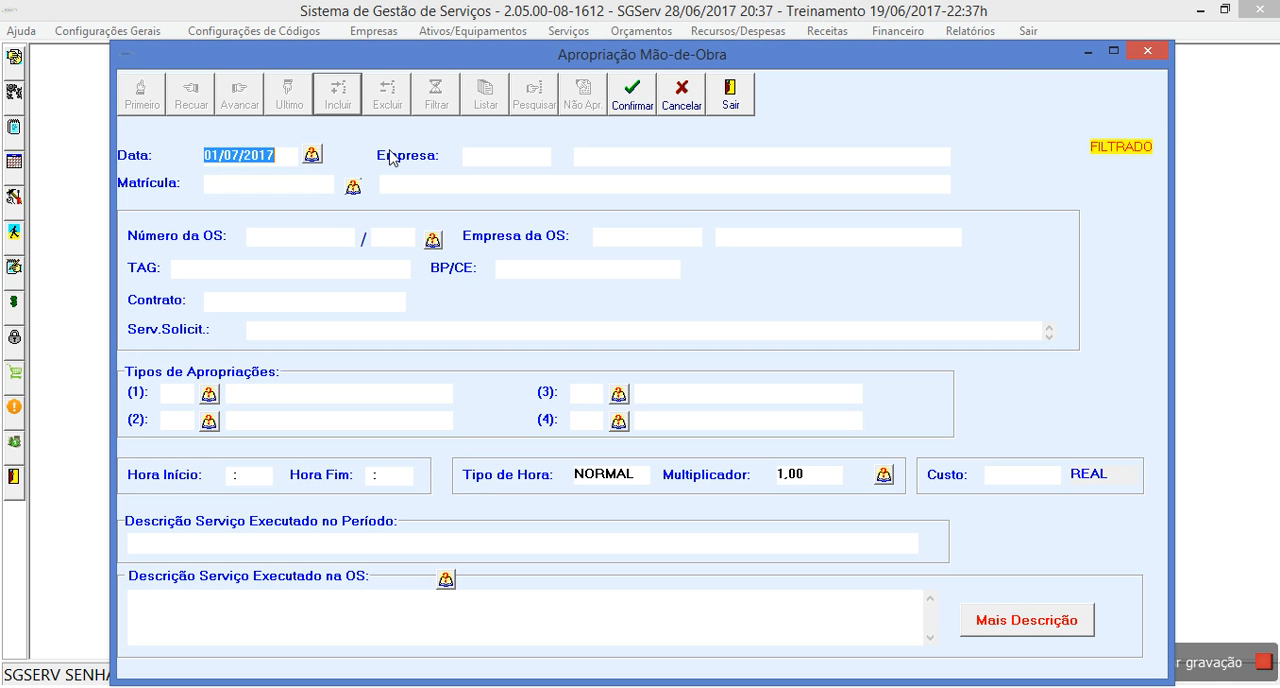
{"action": "left_click", "coordinate": [354, 186]}
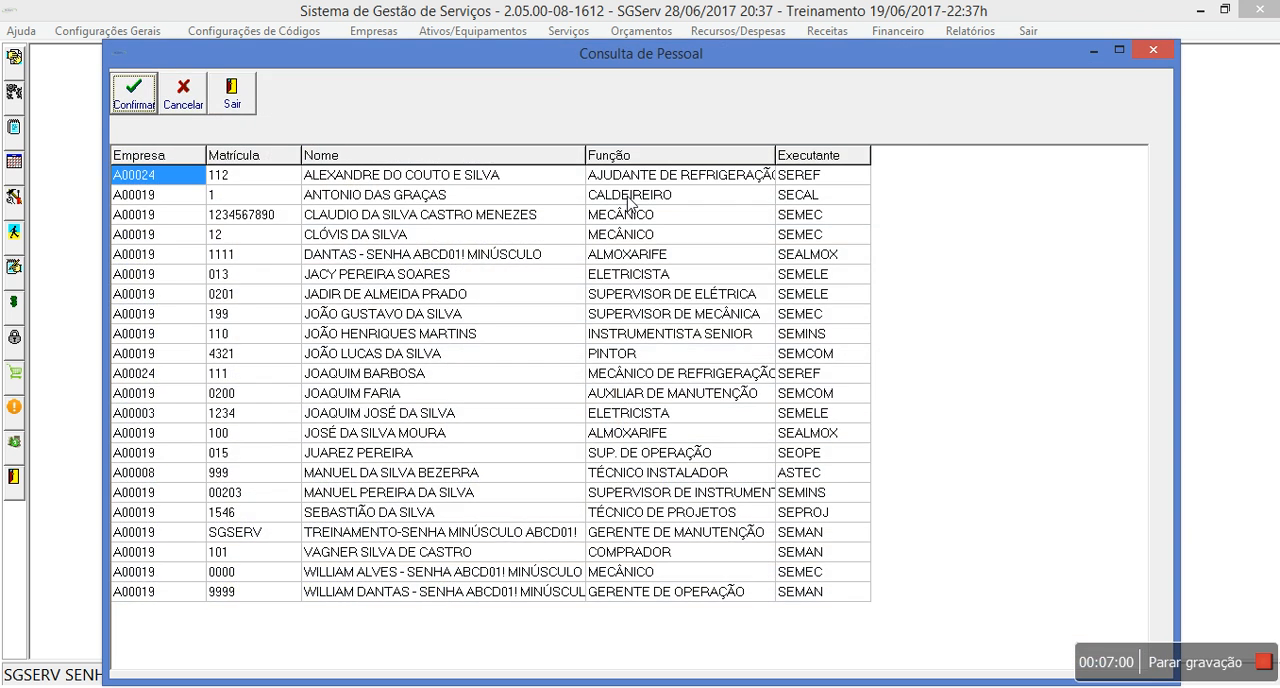
{"action": "double_click", "coordinate": [628, 196]}
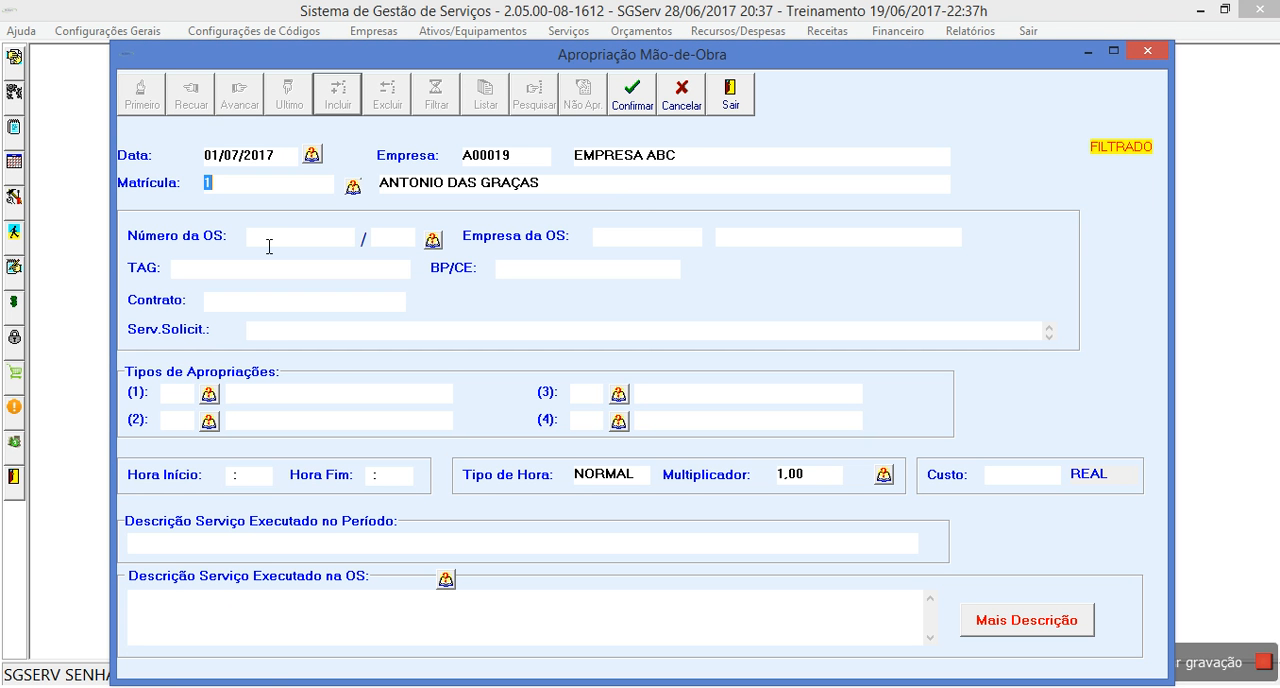
{"action": "left_click", "coordinate": [432, 240]}
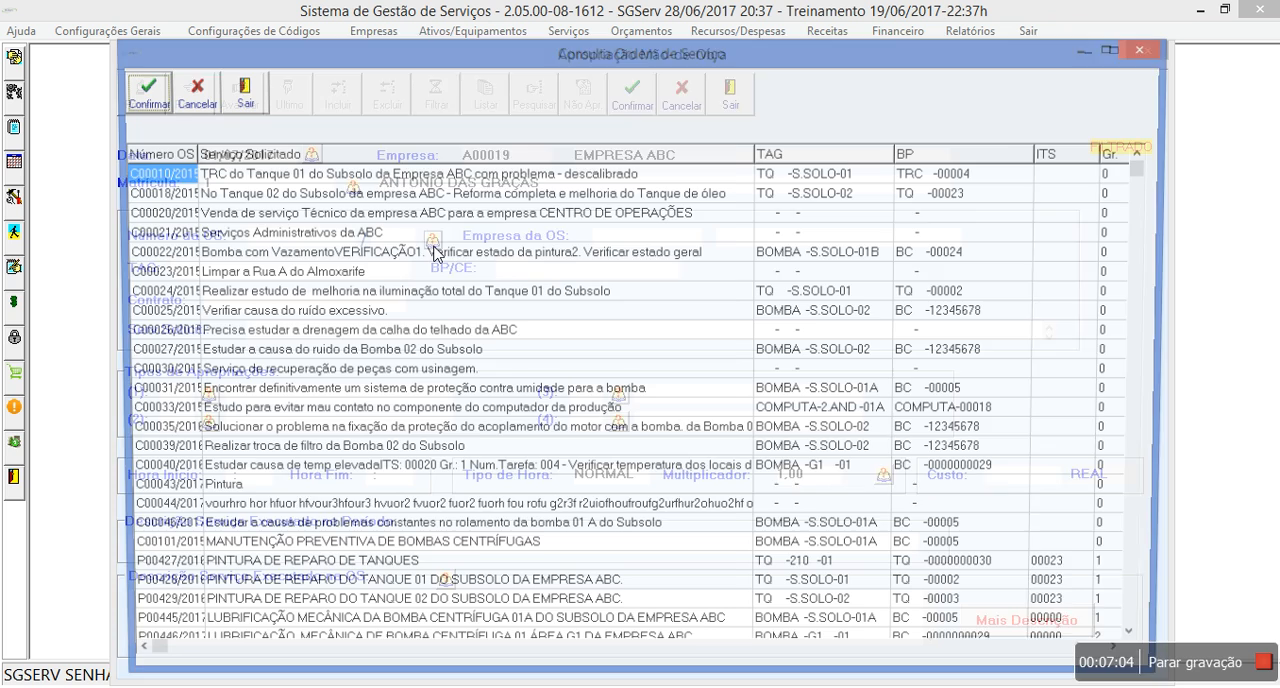
{"action": "left_click", "coordinate": [282, 256]}
{"action": "double_click", "coordinate": [282, 256]}
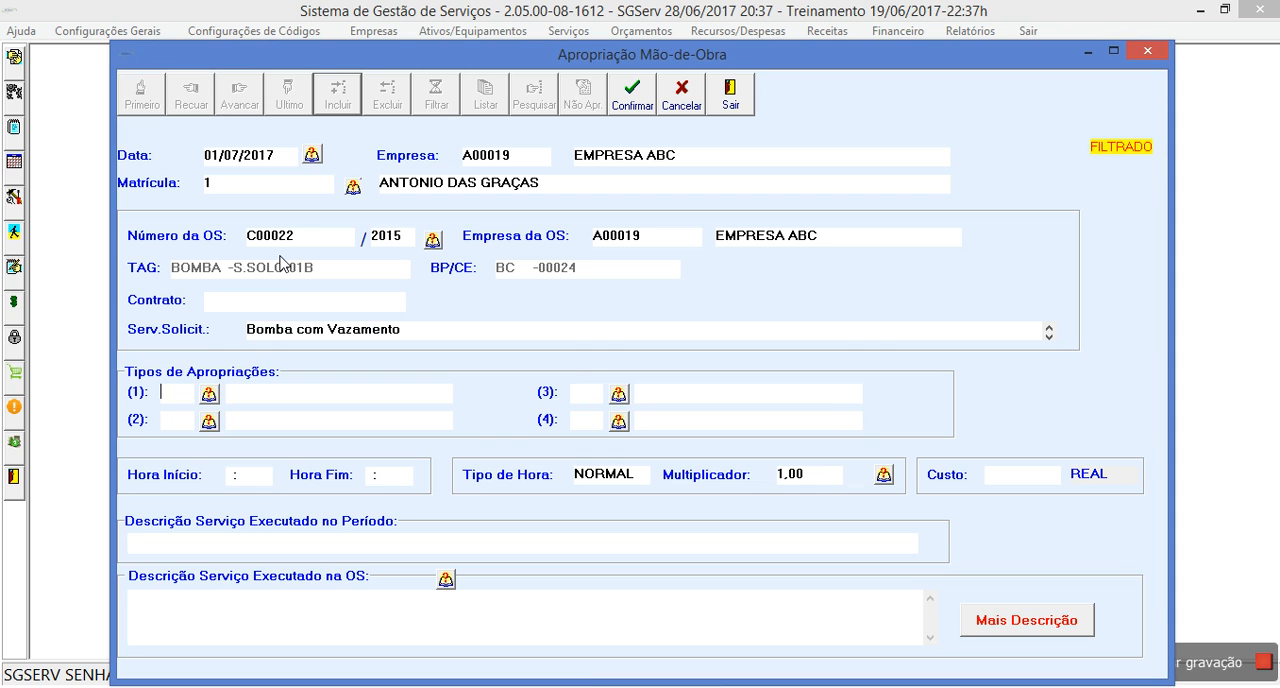
- Set the appropriation type to SE (Serviço em Execução) with hours from 06:00 to 06:30, and record the entry
{"action": "left_click", "coordinate": [208, 394]}
{"action": "left_click", "coordinate": [36, 516]}
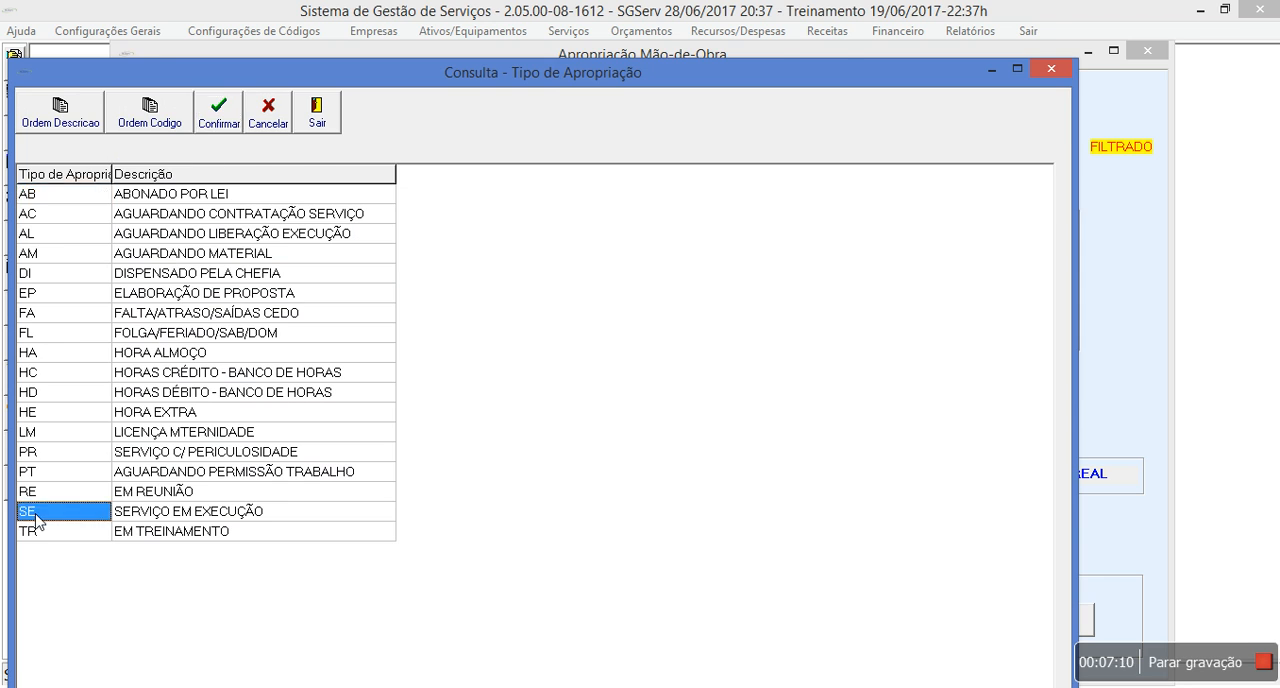
{"action": "double_click", "coordinate": [36, 516]}
{"action": "left_click", "coordinate": [260, 478]}
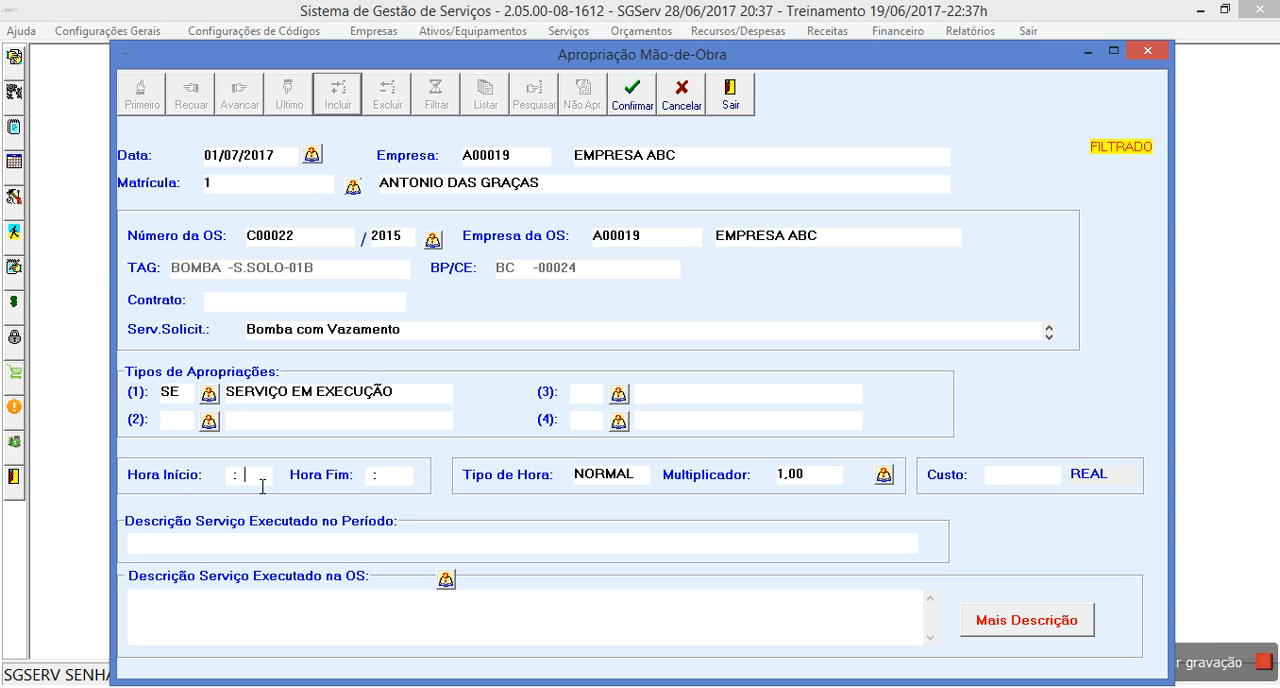
{"action": "type", "text": "06:00"}
{"action": "key", "text": "Tab"}
{"action": "type", "text": "06:30"}
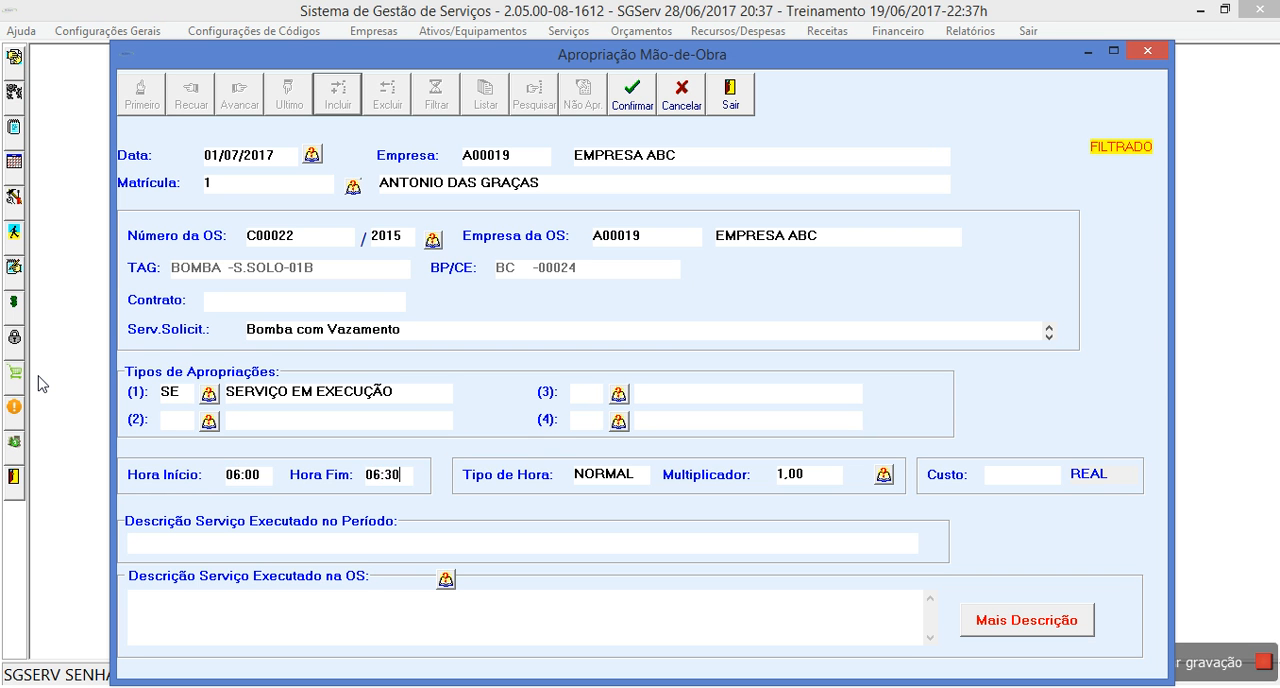
{"action": "left_click", "coordinate": [641, 97]}
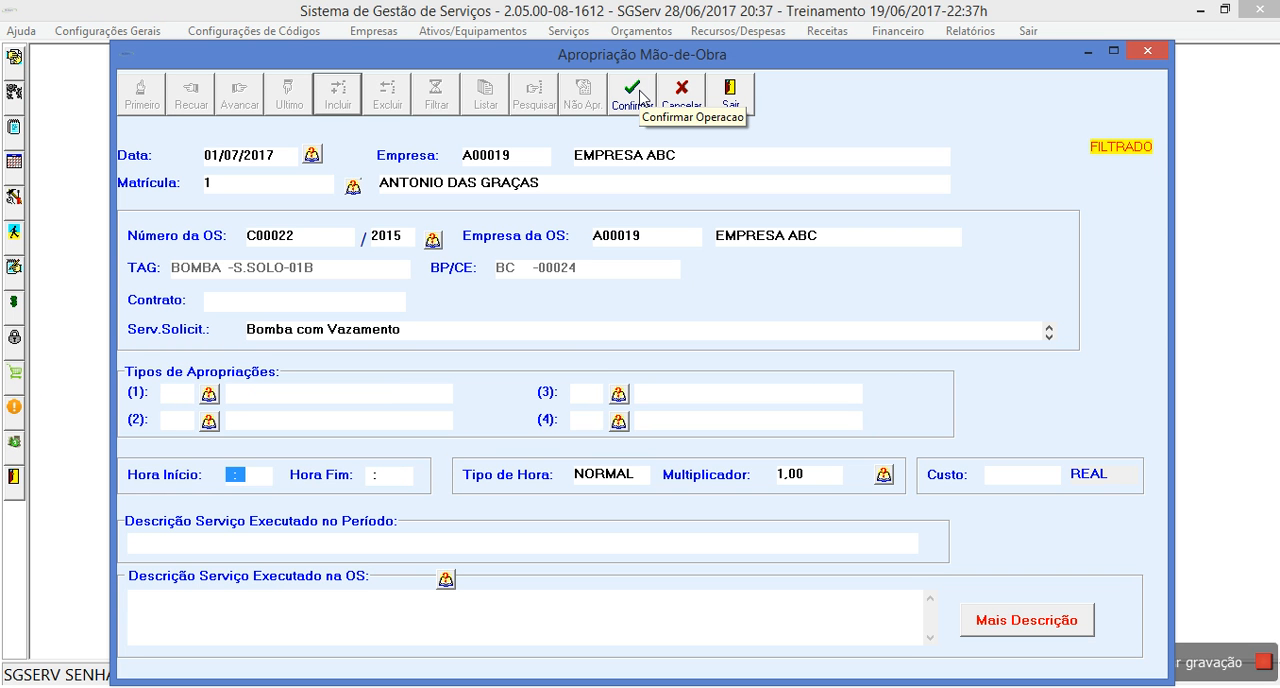
- Replace the service order in the new appropriation with the Tanque 02 do Subsolo order for complete renovation of the oil tank
{"action": "key", "text": "shift+Tab"}
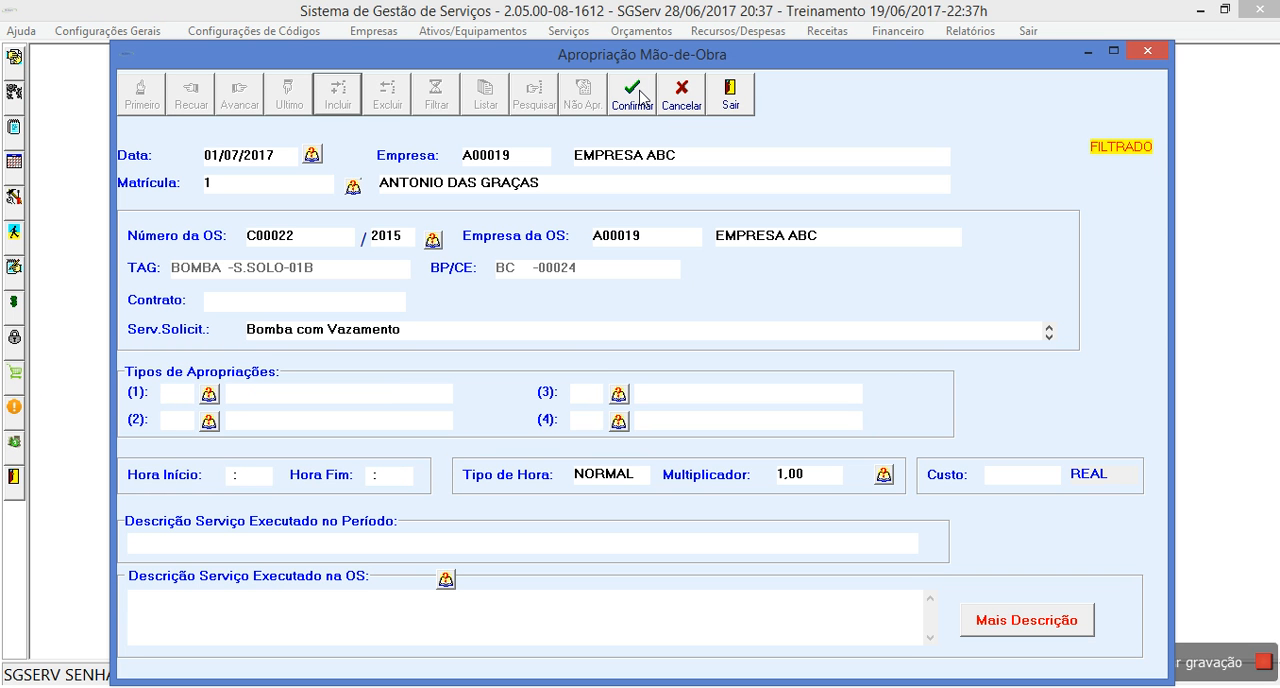
{"action": "key", "text": "shift+Tab"}
{"action": "key", "text": "shift+Tab"}
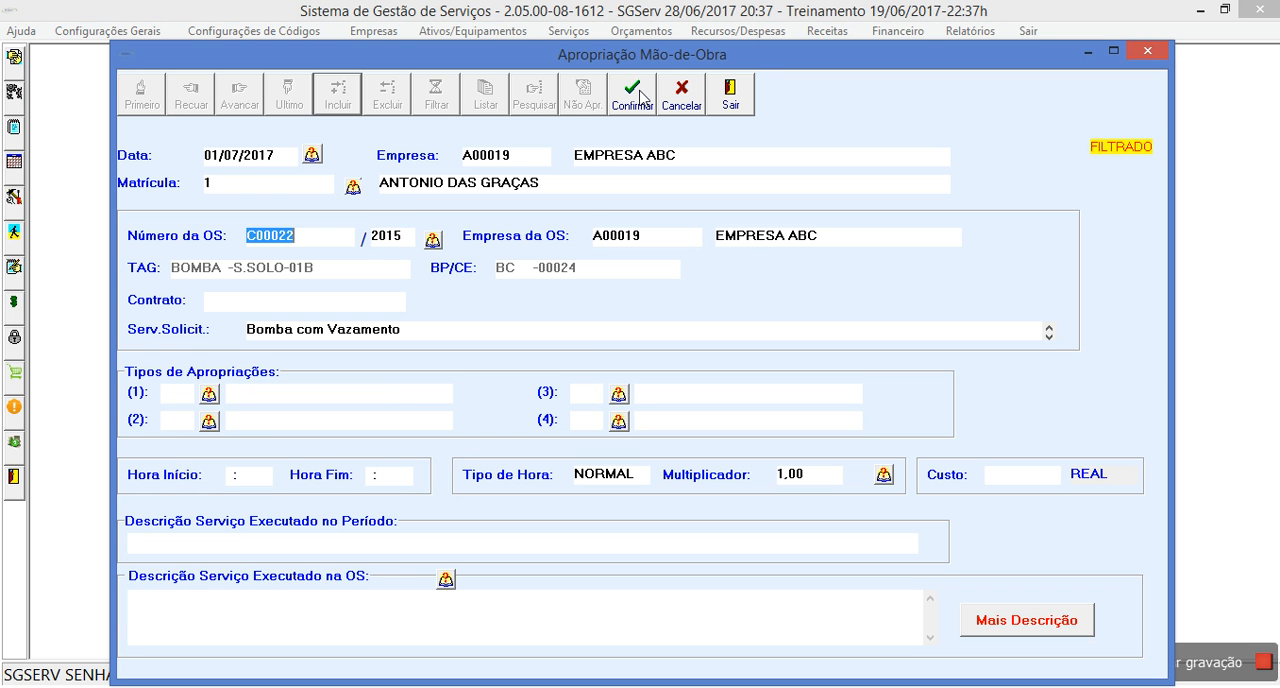
{"action": "key", "text": "Delete"}
{"action": "key", "text": "Tab"}
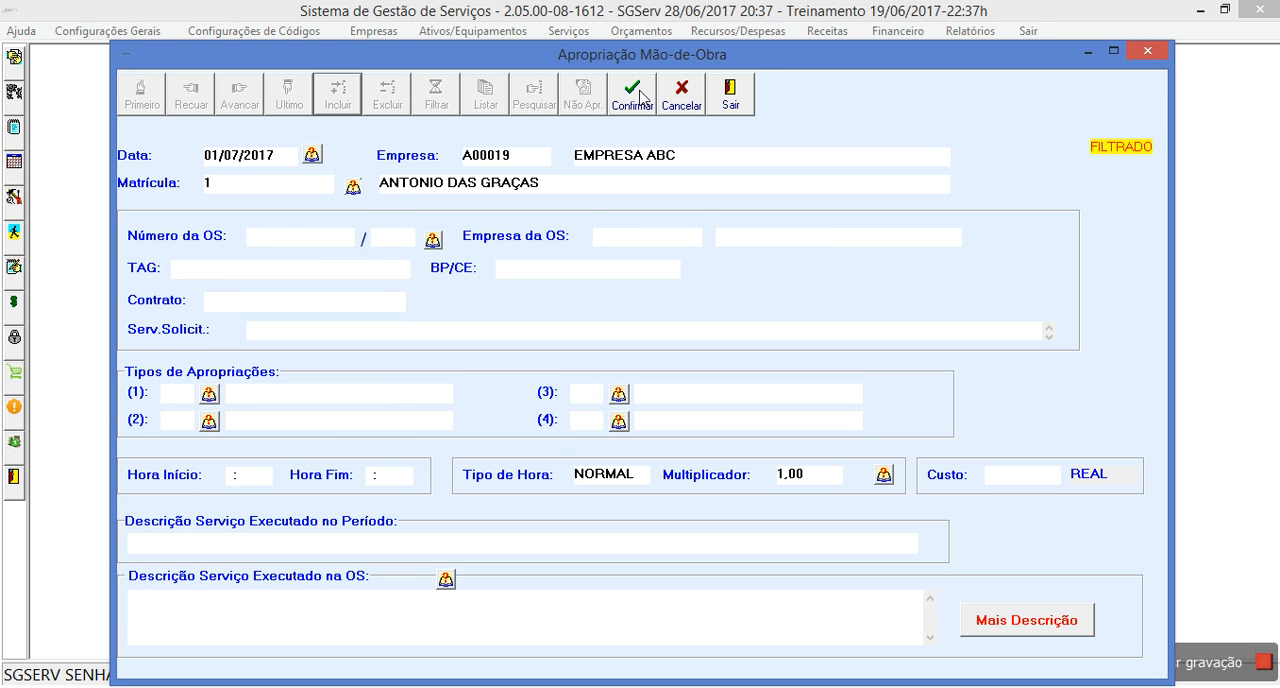
{"action": "left_click", "coordinate": [432, 241]}
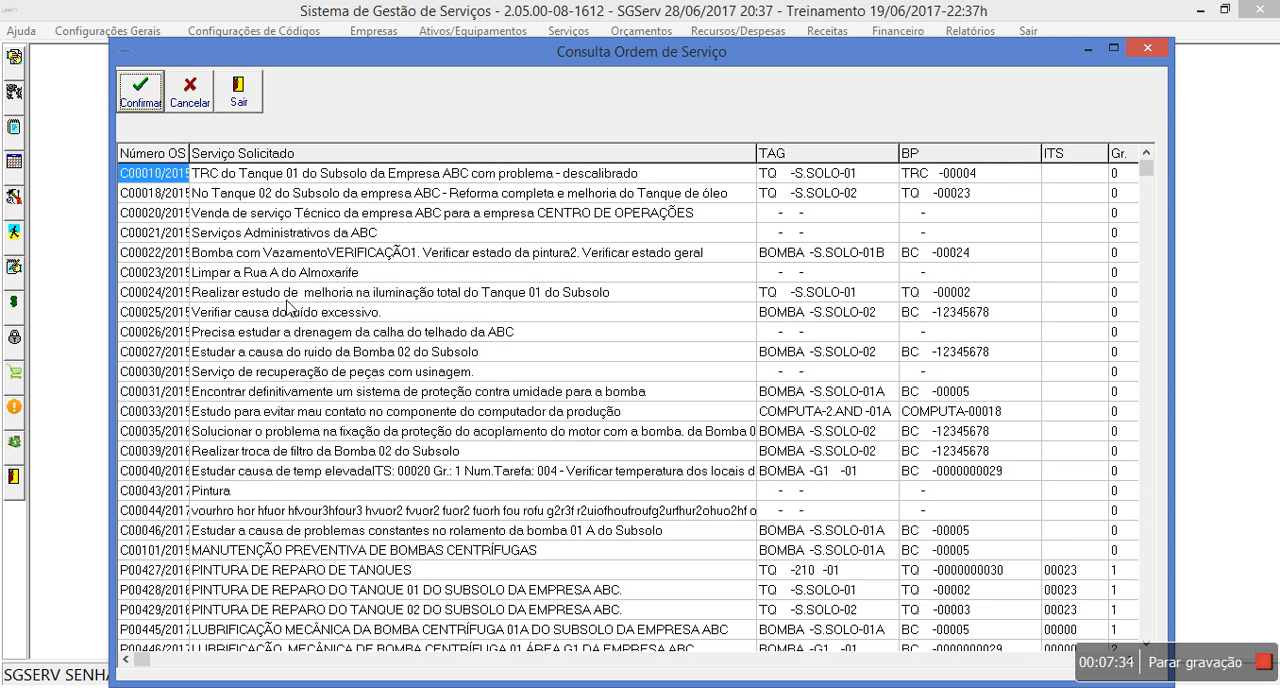
{"action": "left_click", "coordinate": [281, 298]}
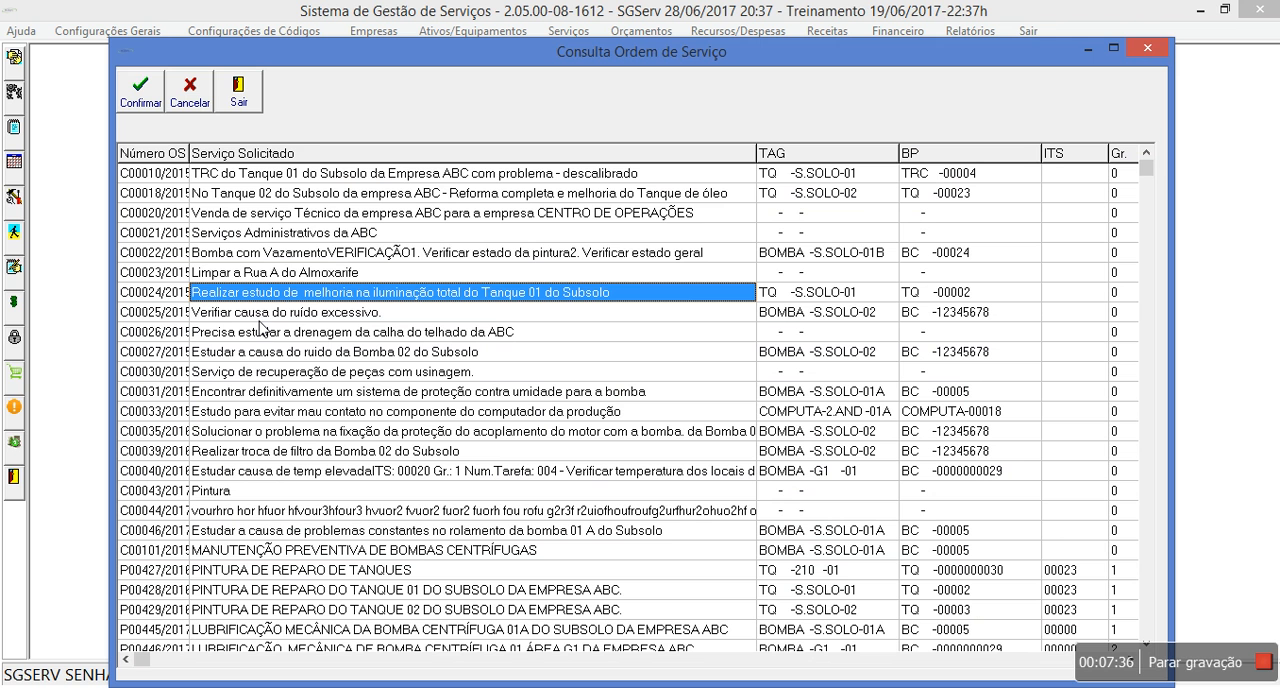
{"action": "double_click", "coordinate": [260, 192]}
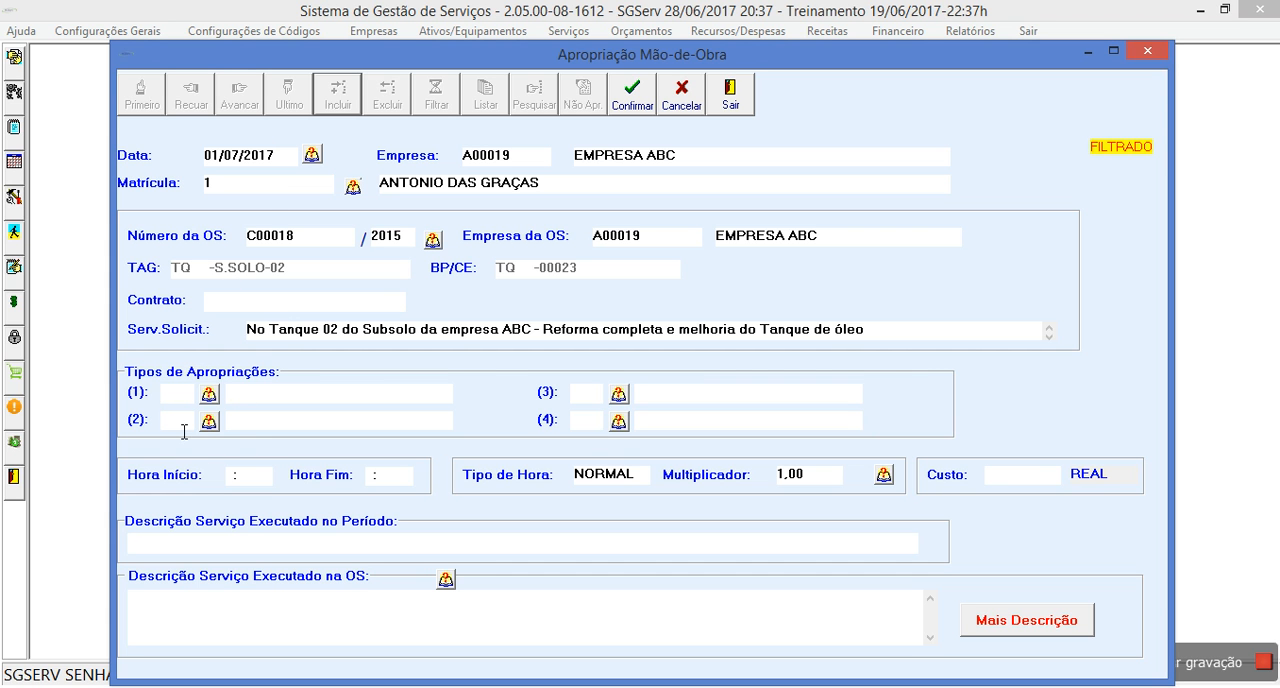
- Set the Tanque 02 appropriation's type to SE and its hours from 06:30 to 07:00
{"action": "type", "text": "SE"}
{"action": "left_click", "coordinate": [232, 476]}
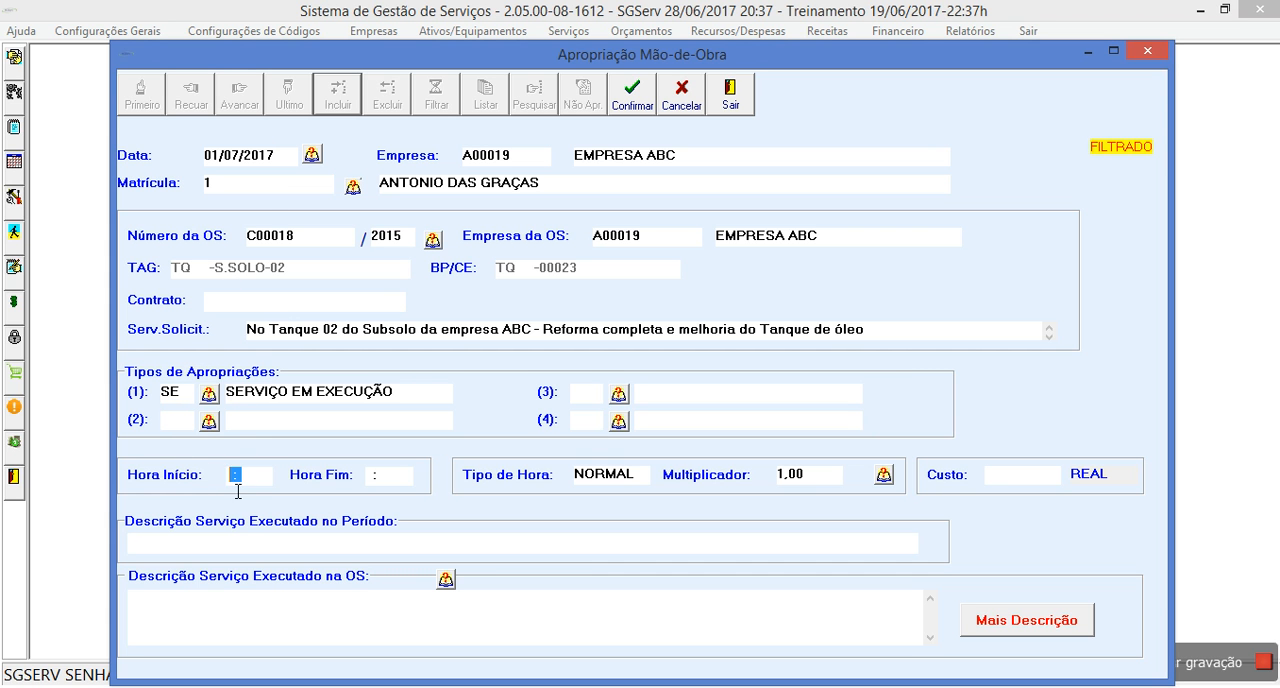
{"action": "type", "text": "06:30"}
{"action": "key", "text": "Tab"}
{"action": "type", "text": "07:00"}
{"action": "key", "text": "Tab"}
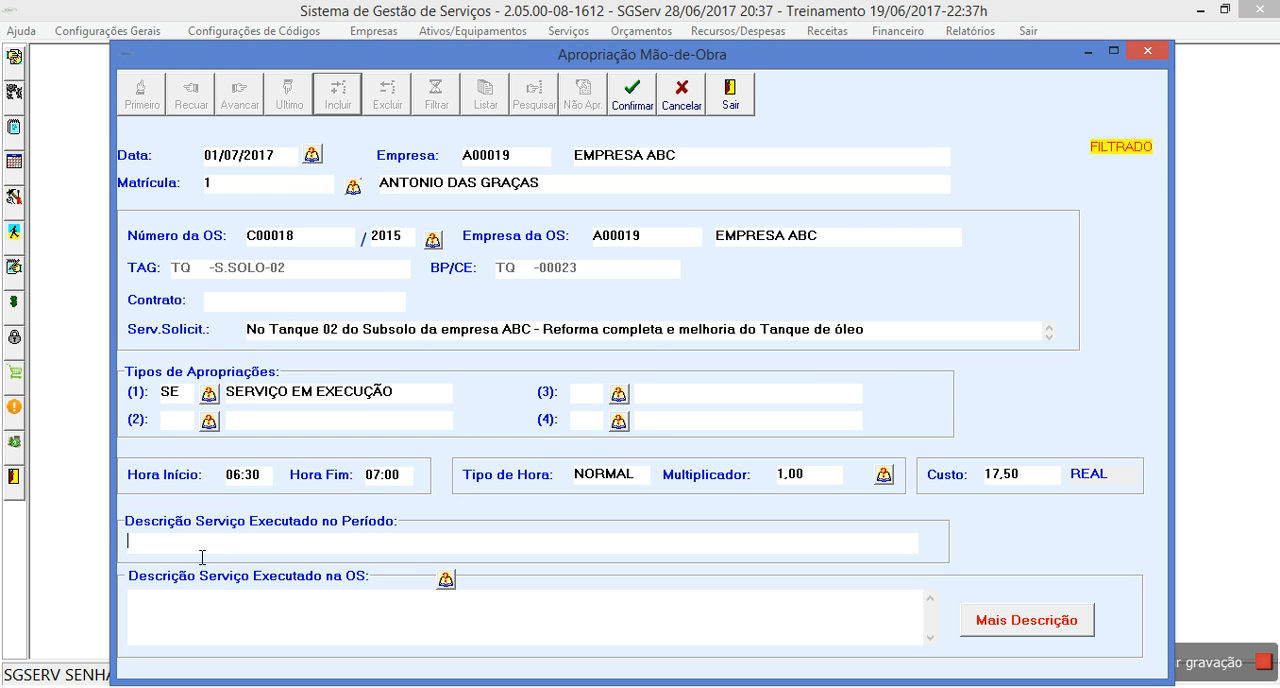
- Describe the service executed in the period as "limpeza", record the appropriation, and leave inclusion mode without adding another entry
{"action": "type", "text": "limpeza"}
{"action": "left_click", "coordinate": [653, 90]}
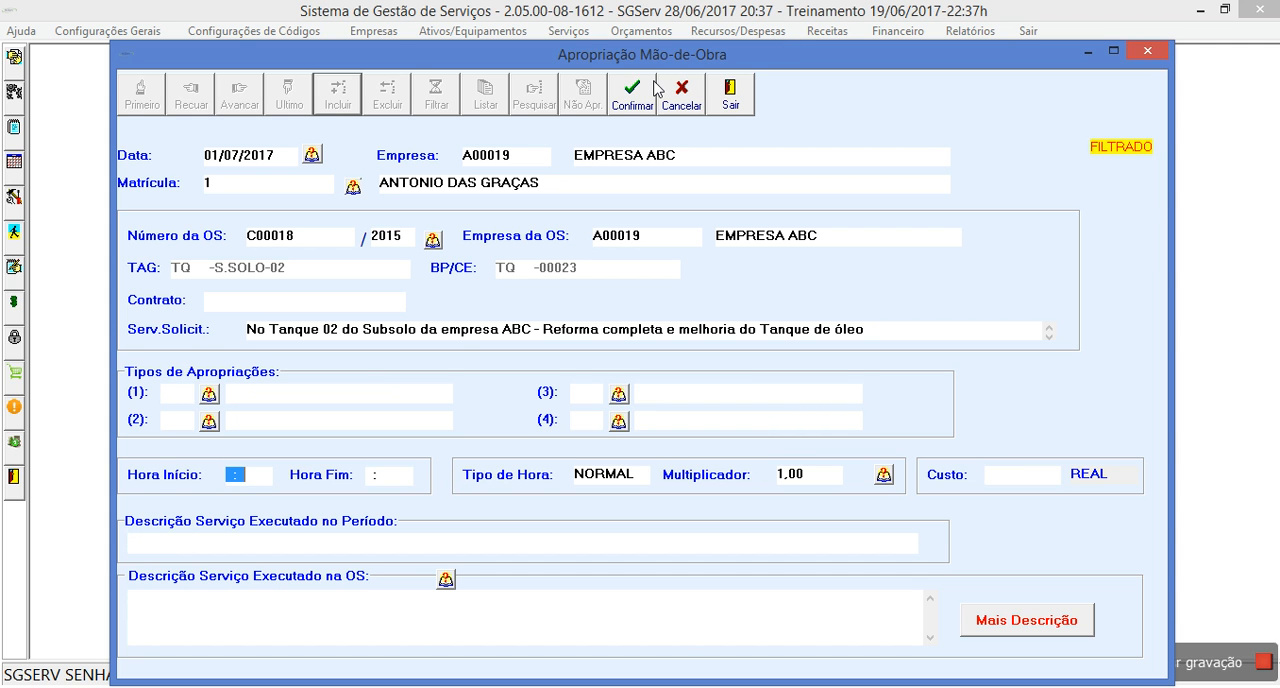
{"action": "left_click", "coordinate": [653, 90]}
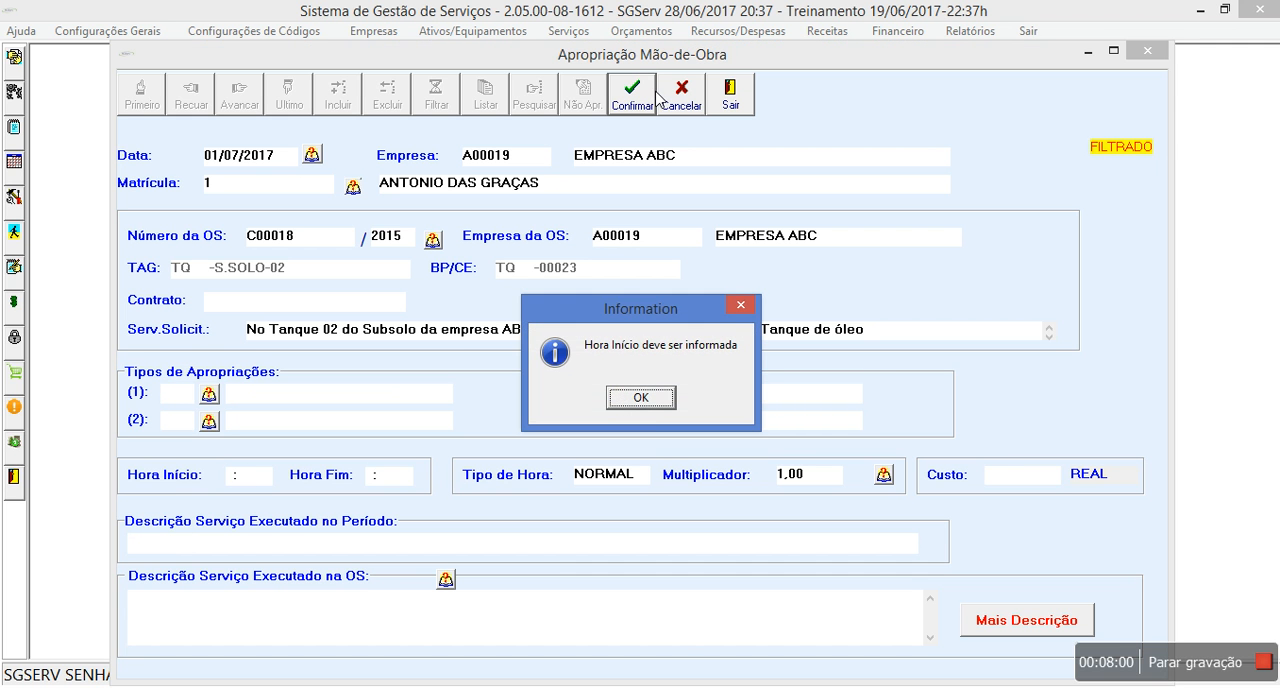
{"action": "left_click", "coordinate": [641, 397]}
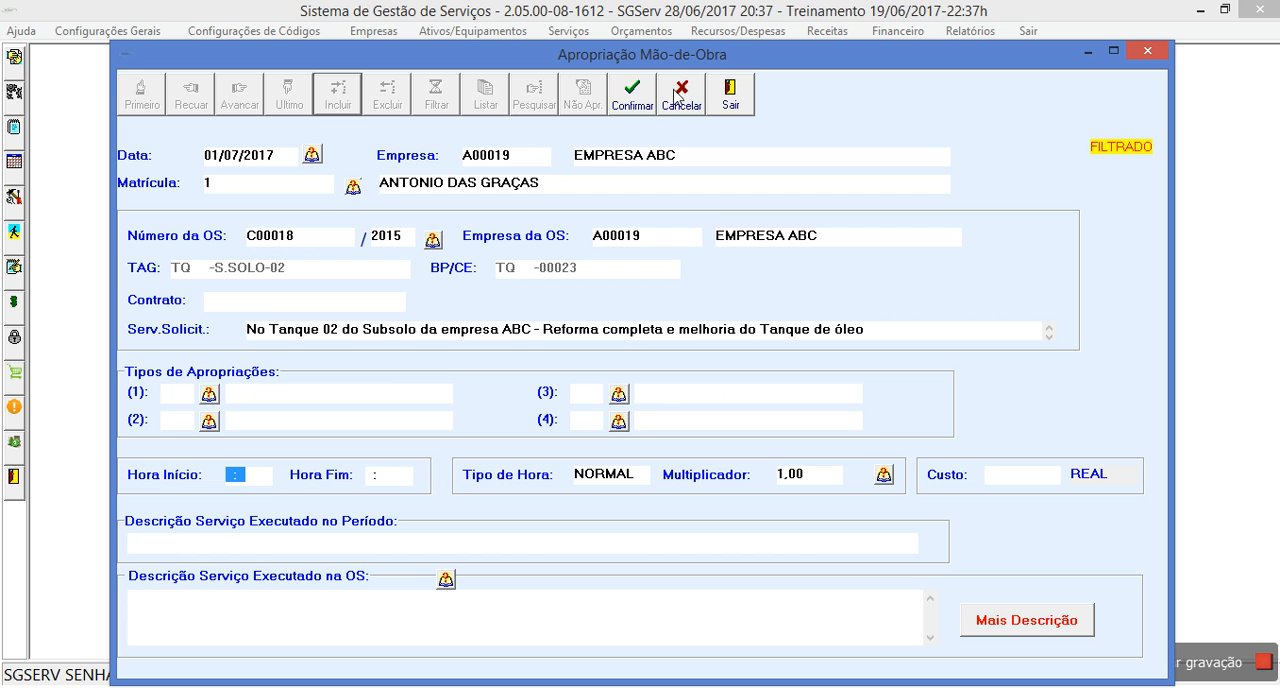
{"action": "left_click", "coordinate": [677, 95]}
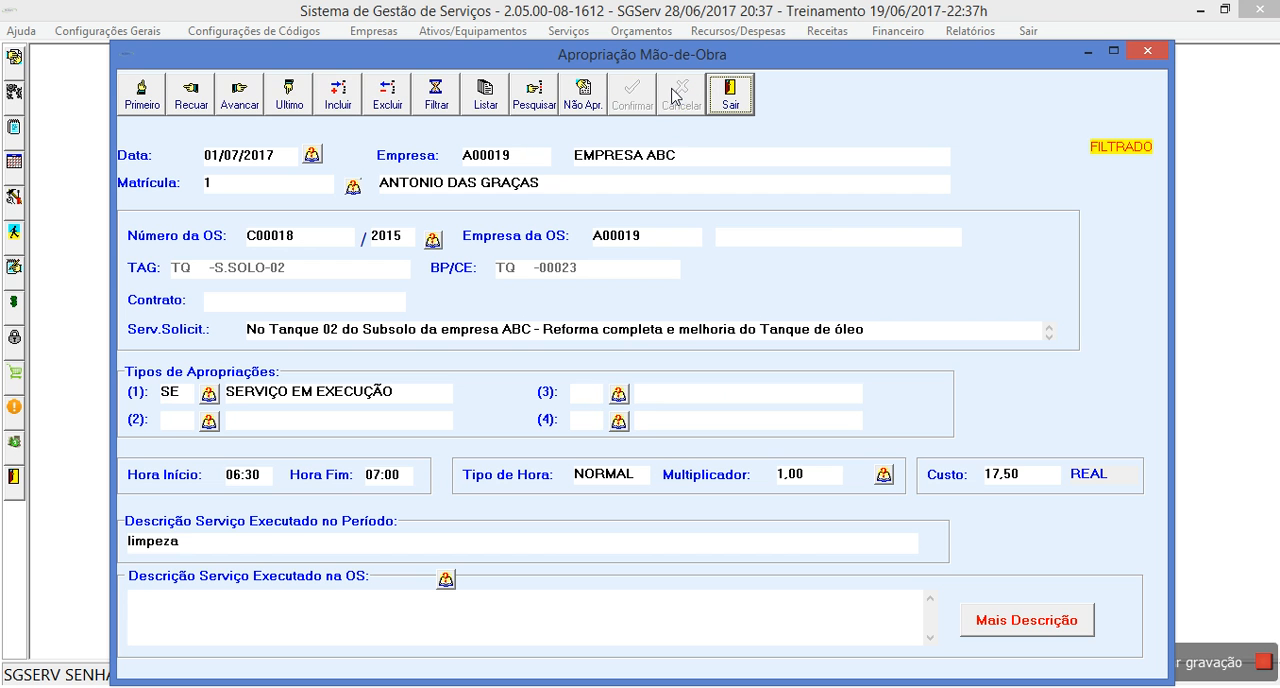
- Filter the labour appropriations by Data de apropriação equal to 01/07/2017, review their listing, and exit the appropriation form
{"action": "left_click", "coordinate": [436, 95]}
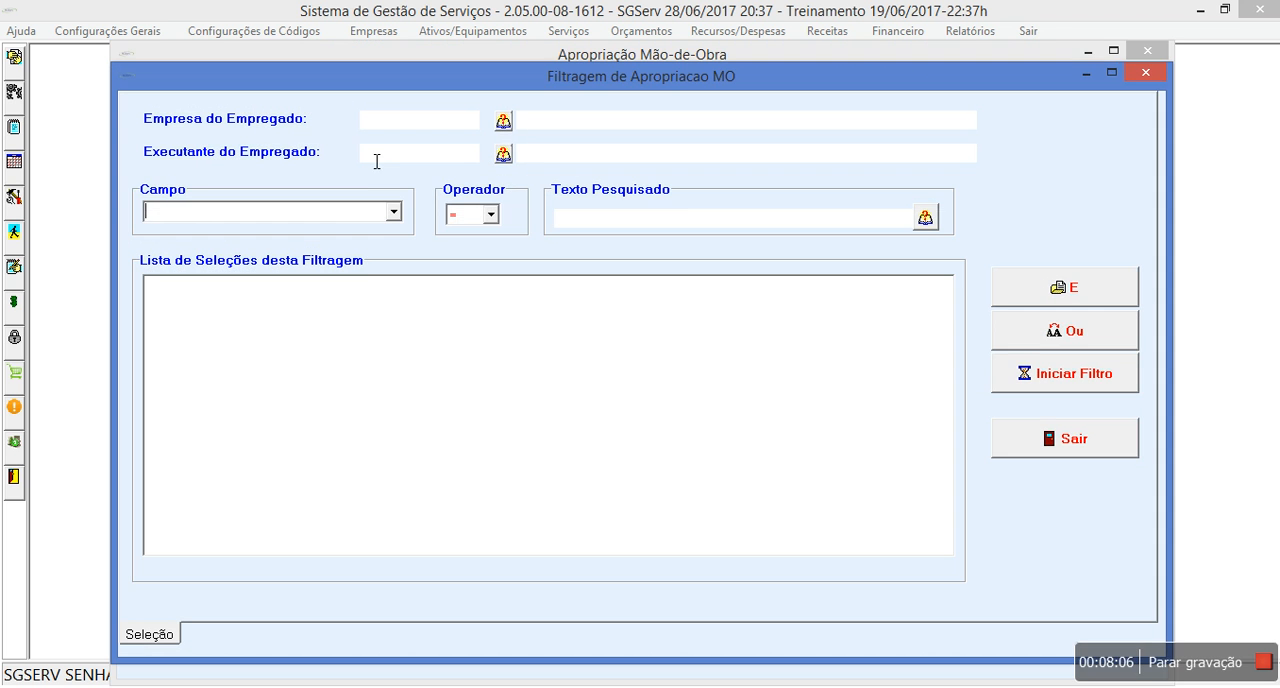
{"action": "left_click", "coordinate": [394, 212]}
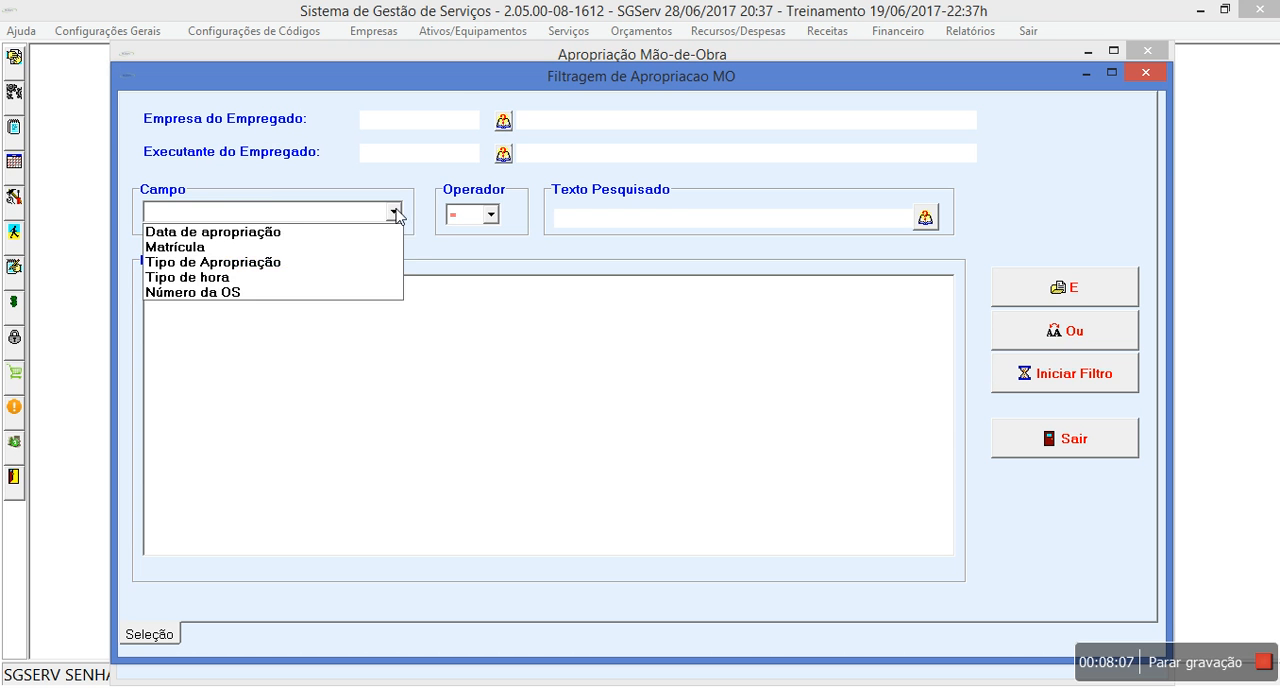
{"action": "left_click", "coordinate": [222, 232]}
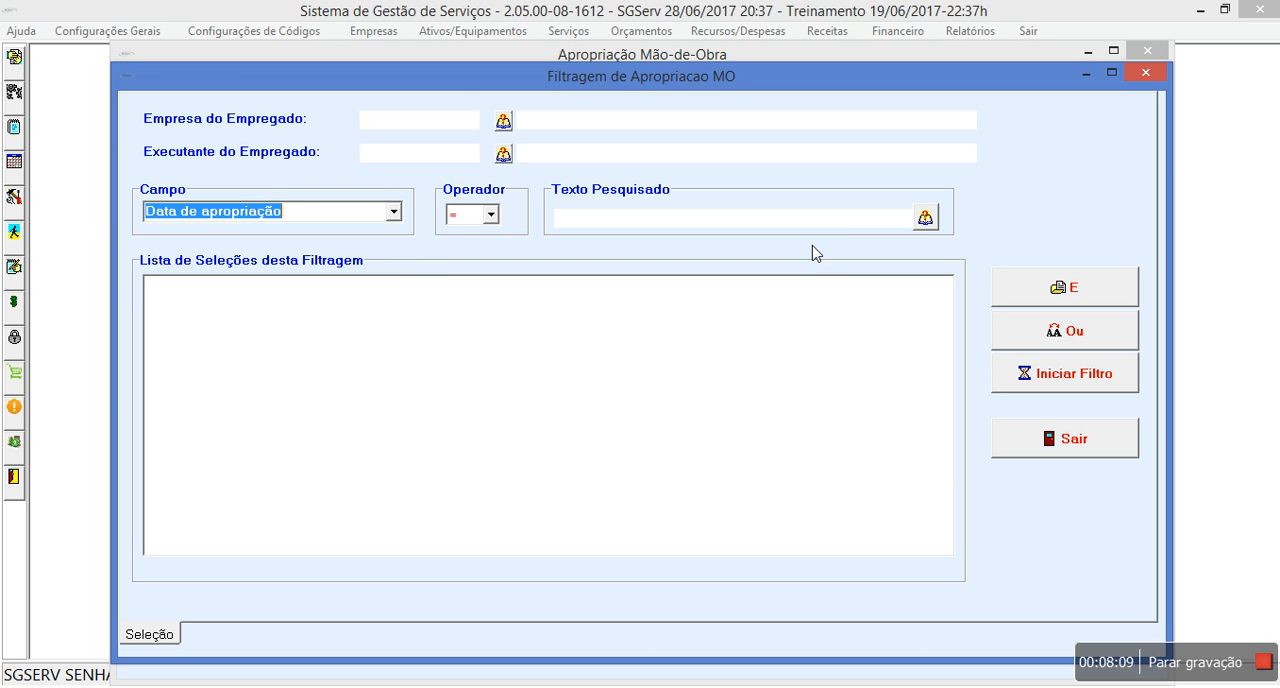
{"action": "left_click", "coordinate": [925, 217]}
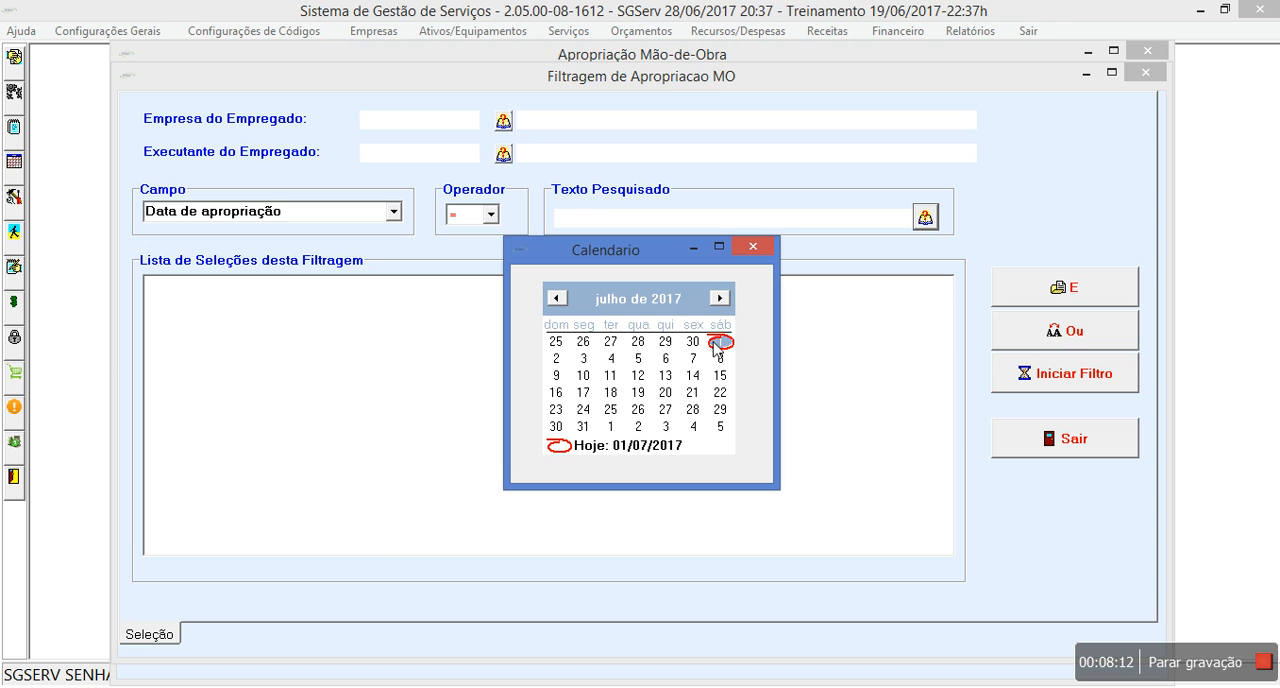
{"action": "left_click", "coordinate": [720, 343]}
{"action": "left_click", "coordinate": [1032, 382]}
{"action": "left_click", "coordinate": [485, 95]}
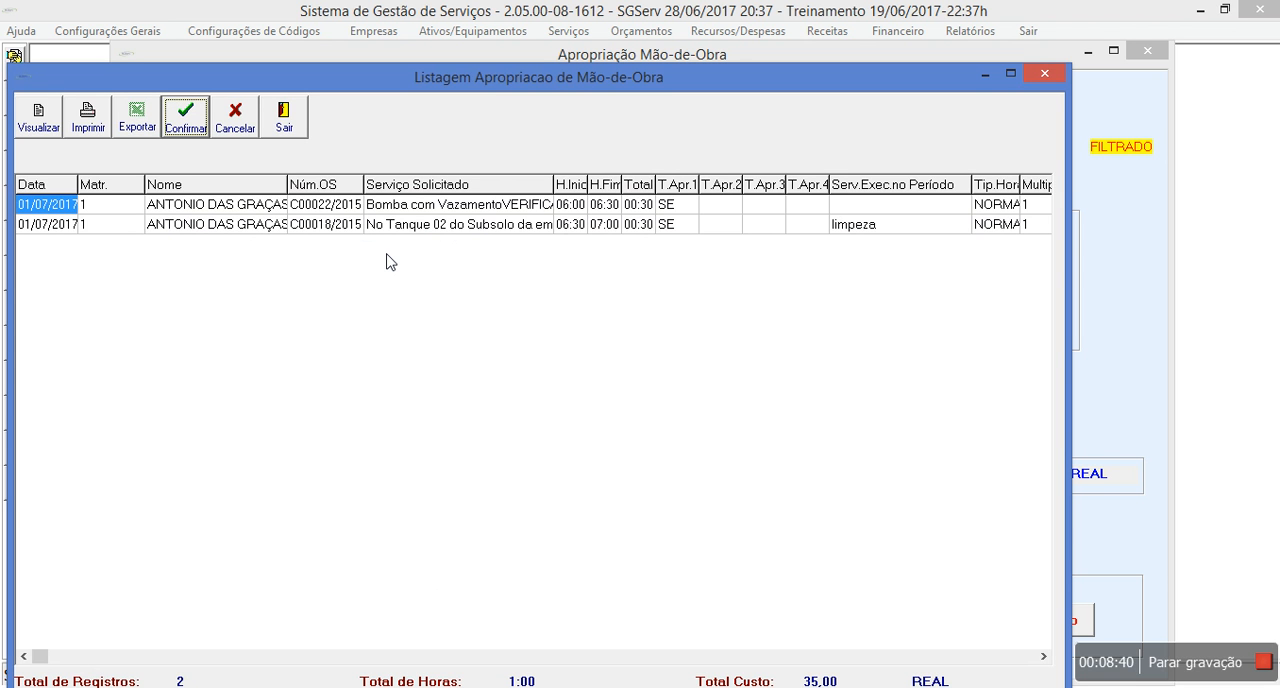
{"action": "left_click", "coordinate": [304, 104]}
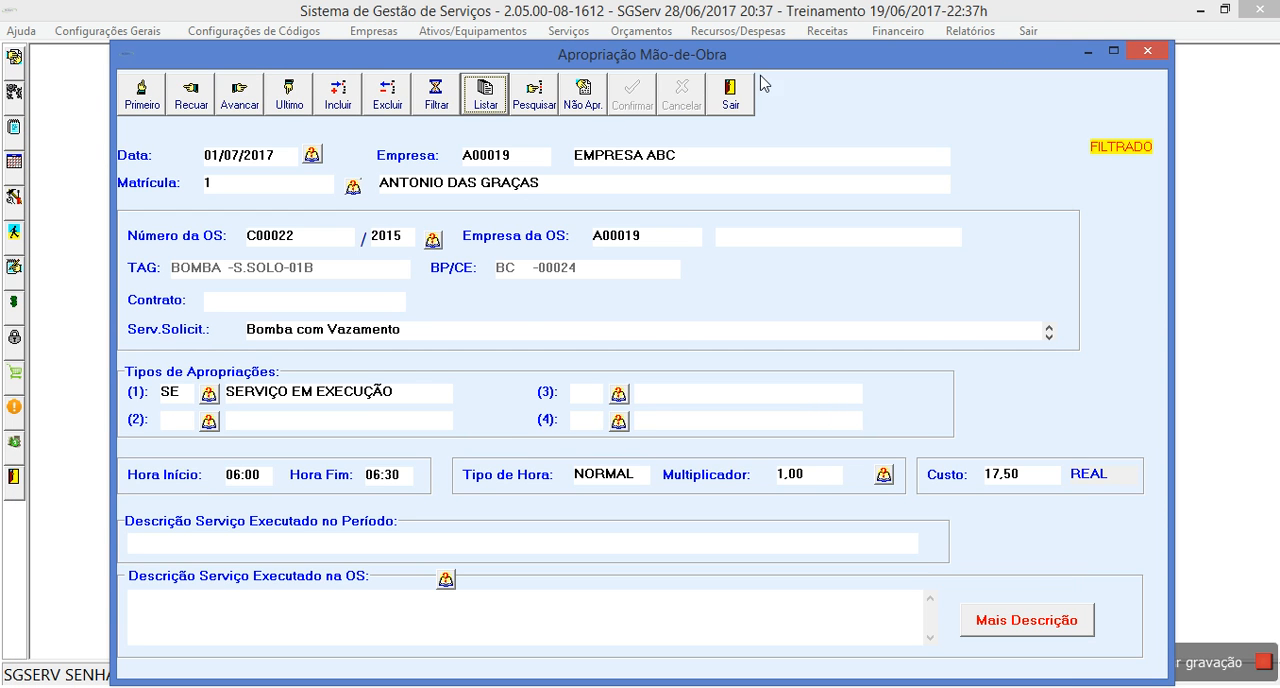
{"action": "left_click", "coordinate": [738, 108]}
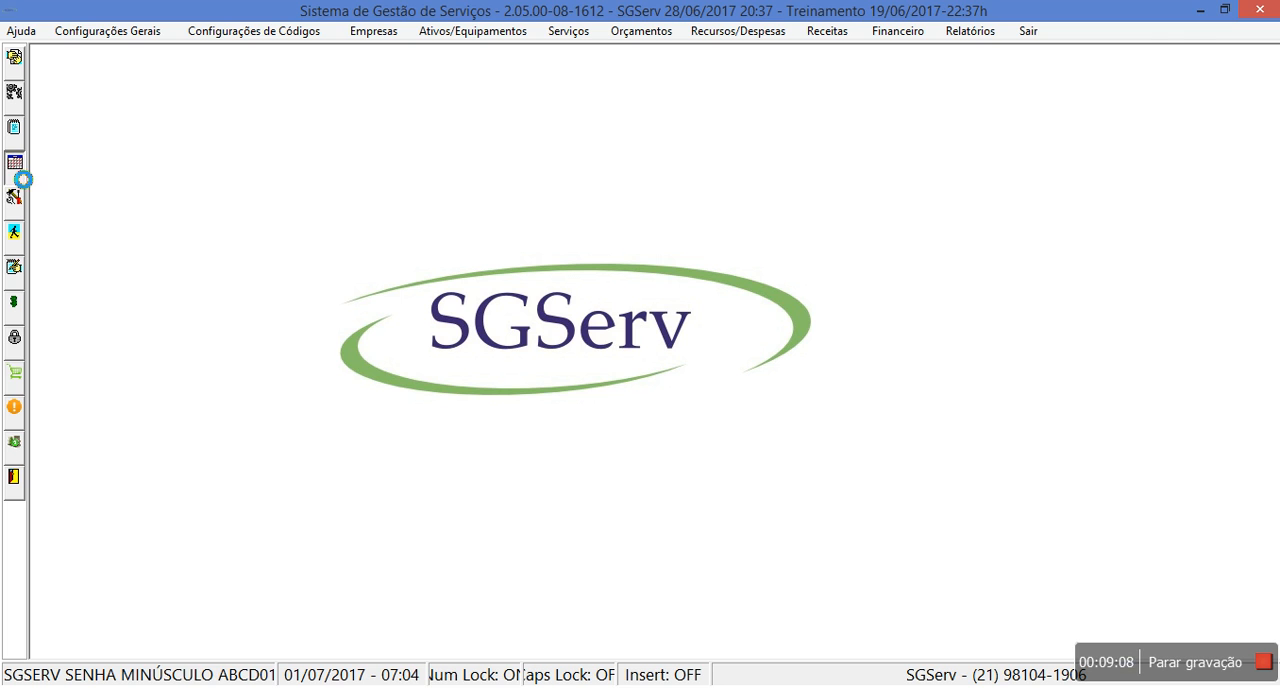
- Open the services filter, set the TAG code to BOMBA, and exclude services without issued orders and approved systematic services
{"action": "left_click", "coordinate": [14, 165]}
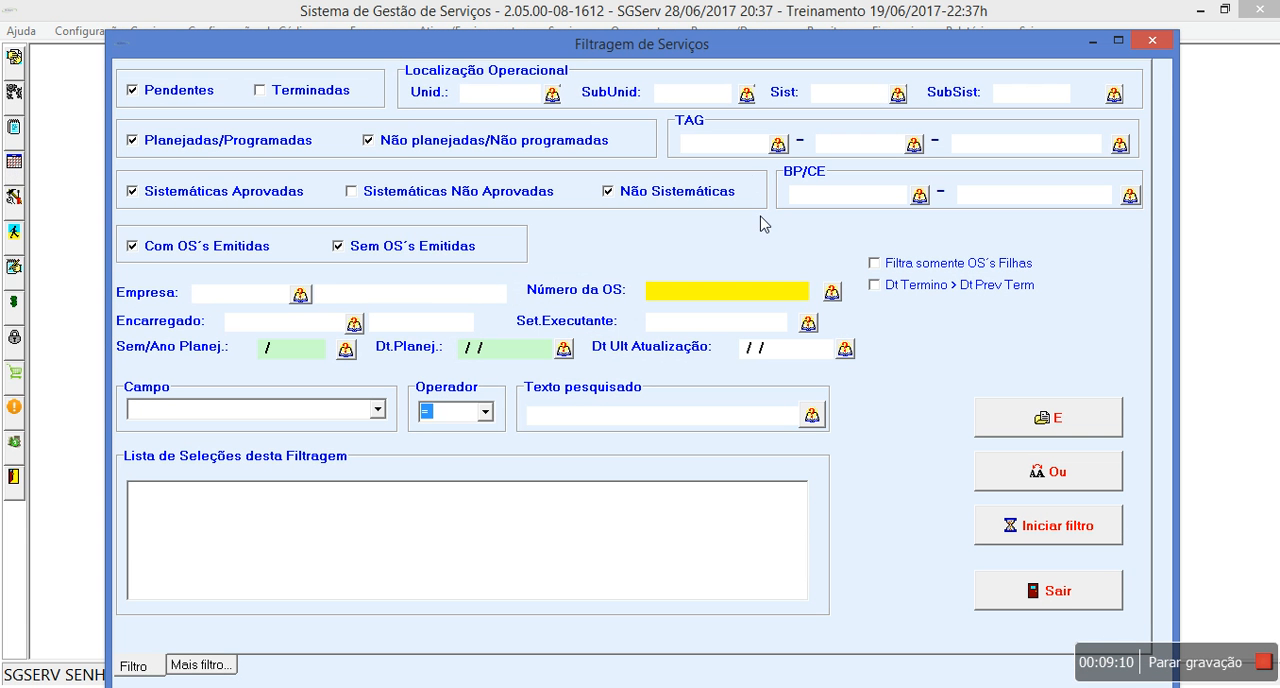
{"action": "type", "text": "B"}
{"action": "left_click", "coordinate": [406, 246]}
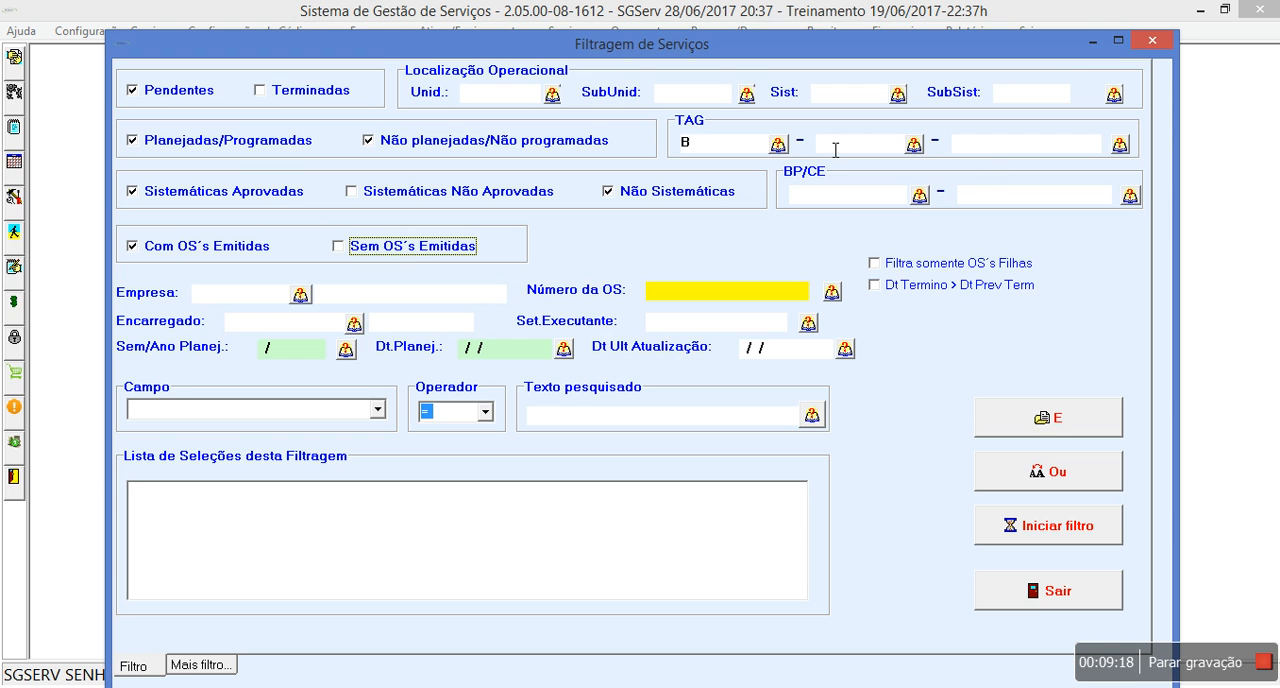
{"action": "left_click", "coordinate": [779, 145]}
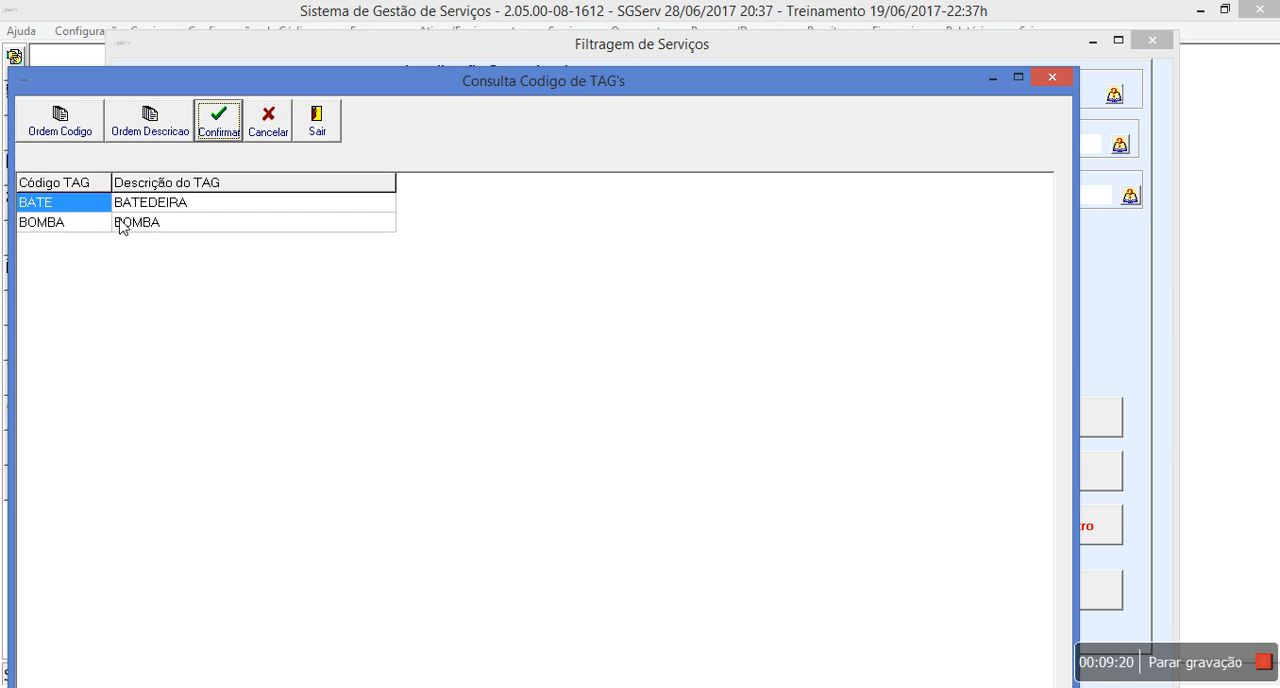
{"action": "double_click", "coordinate": [118, 228]}
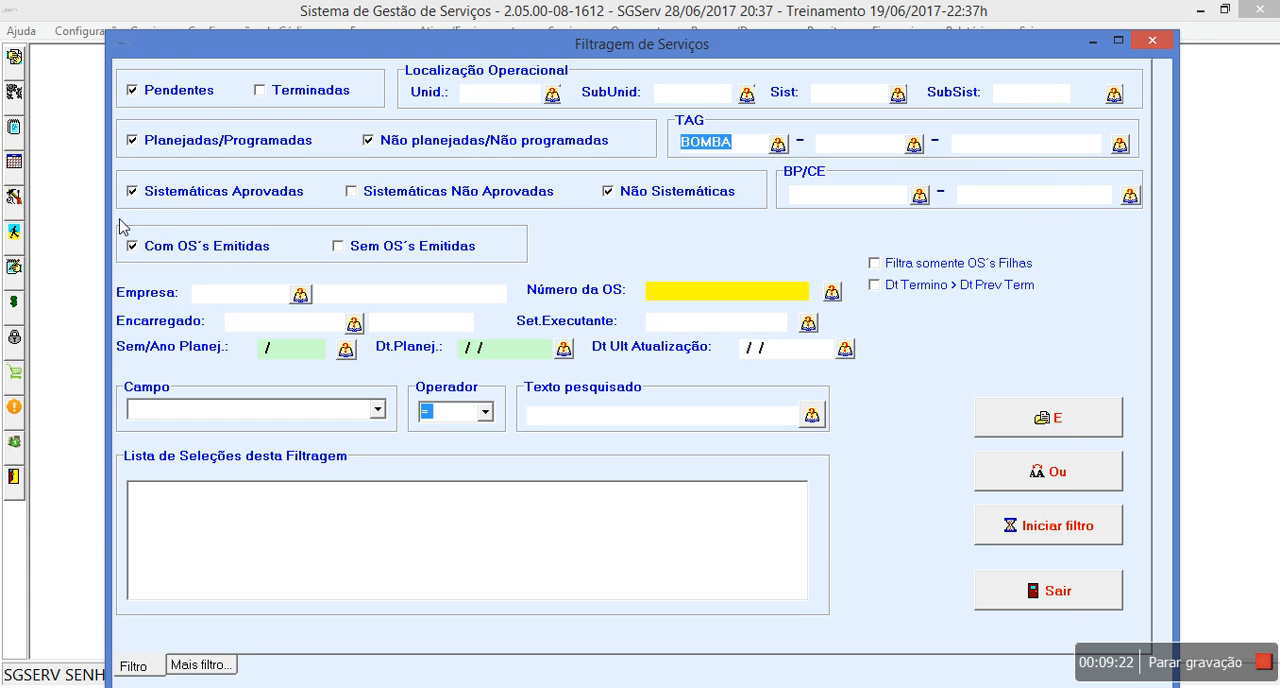
{"action": "left_click", "coordinate": [267, 197]}
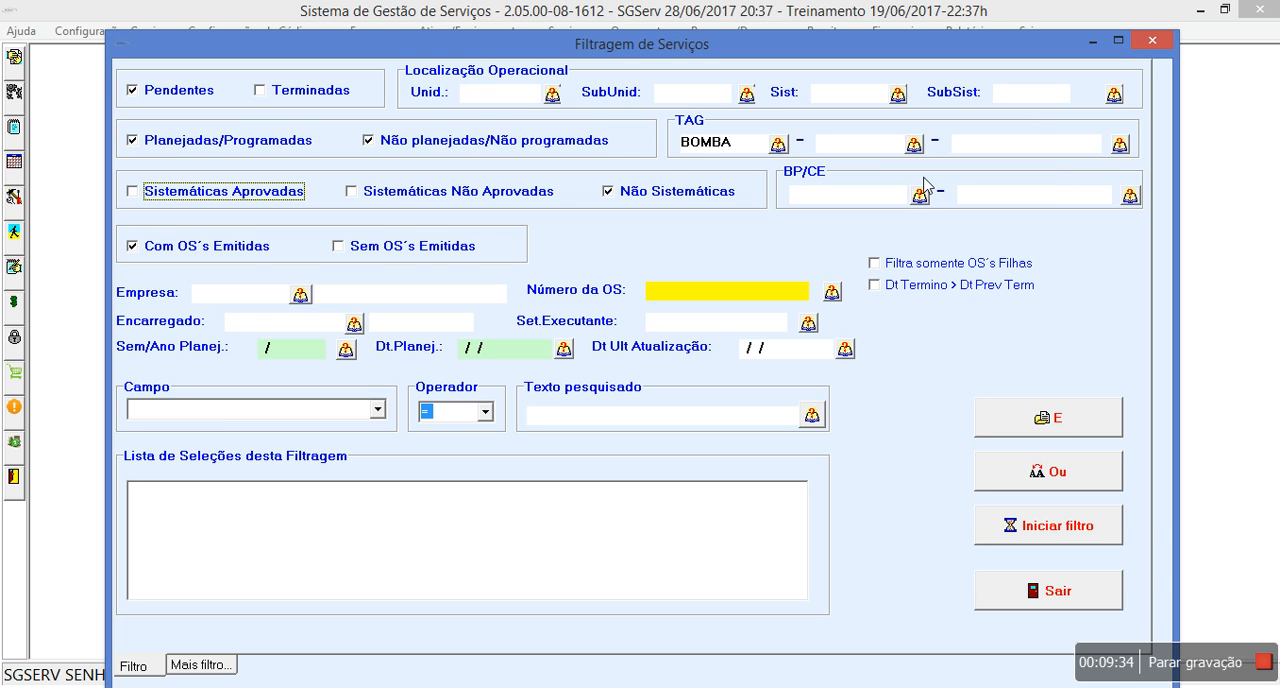
- Complete the TAG filter with area S.SOLO and equipment 01A with BP/CE BC-00005, sorting the equipment lookup by BP/CE + TAG
{"action": "left_click", "coordinate": [914, 145]}
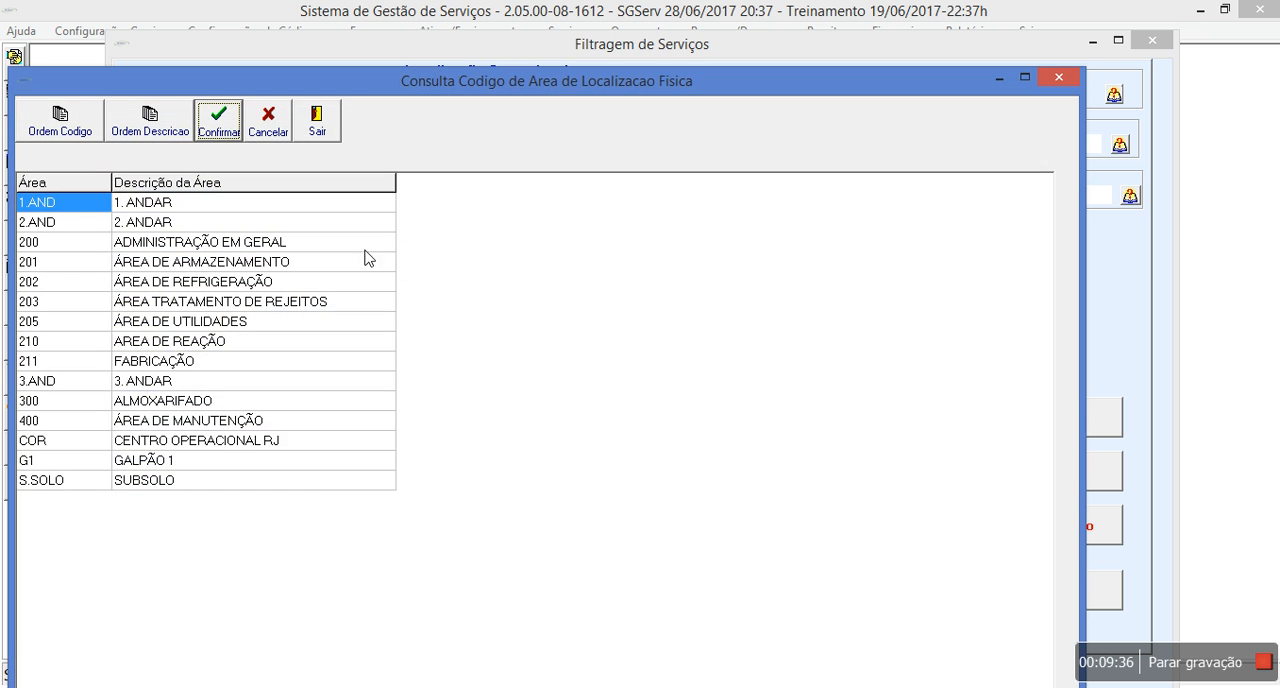
{"action": "double_click", "coordinate": [177, 480]}
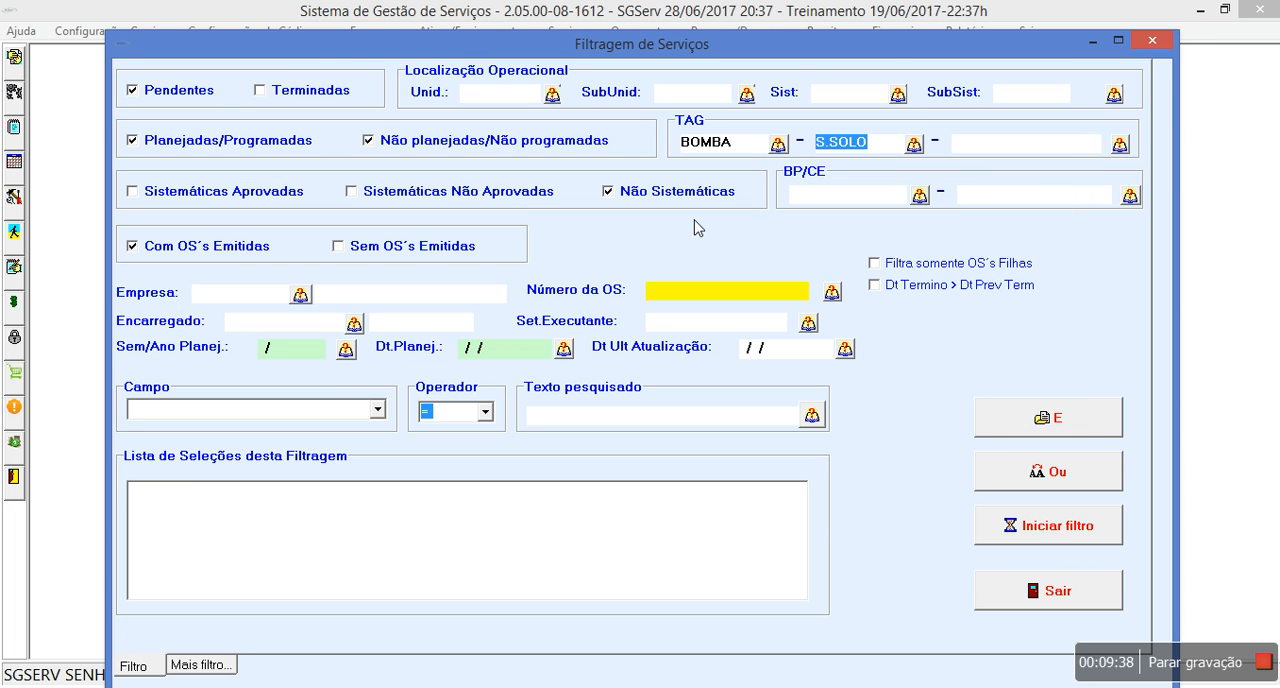
{"action": "left_click", "coordinate": [1120, 145]}
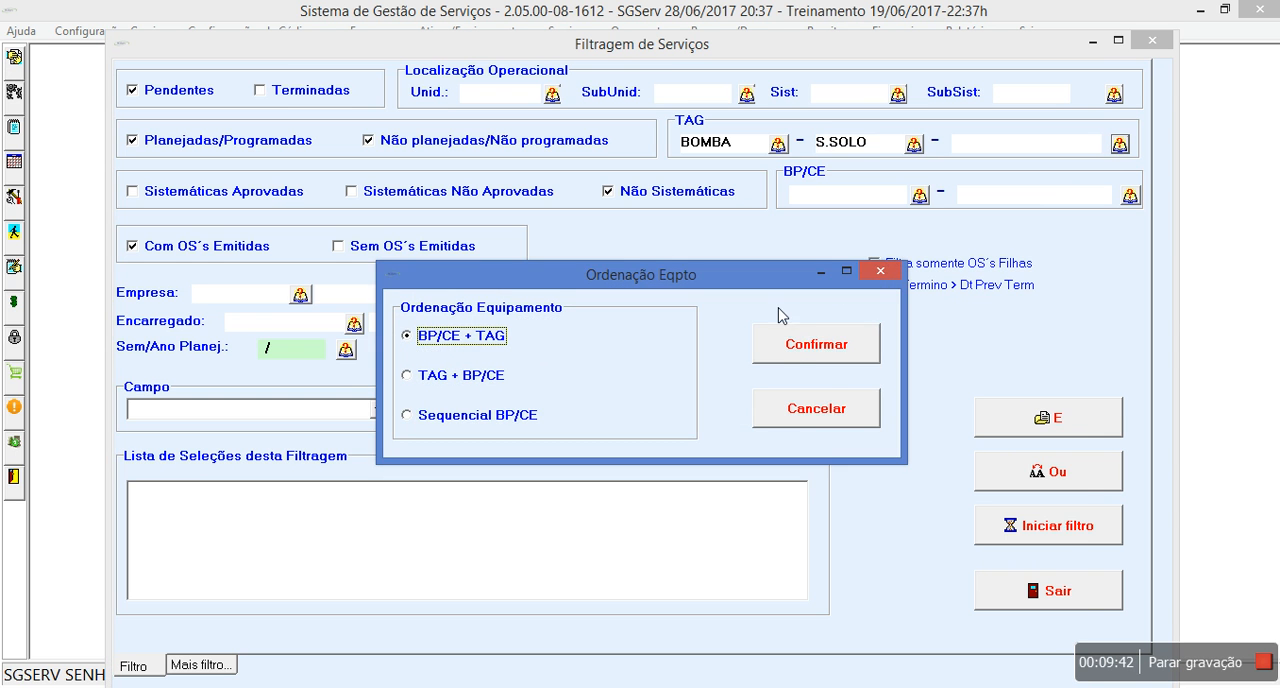
{"action": "left_click", "coordinate": [793, 346]}
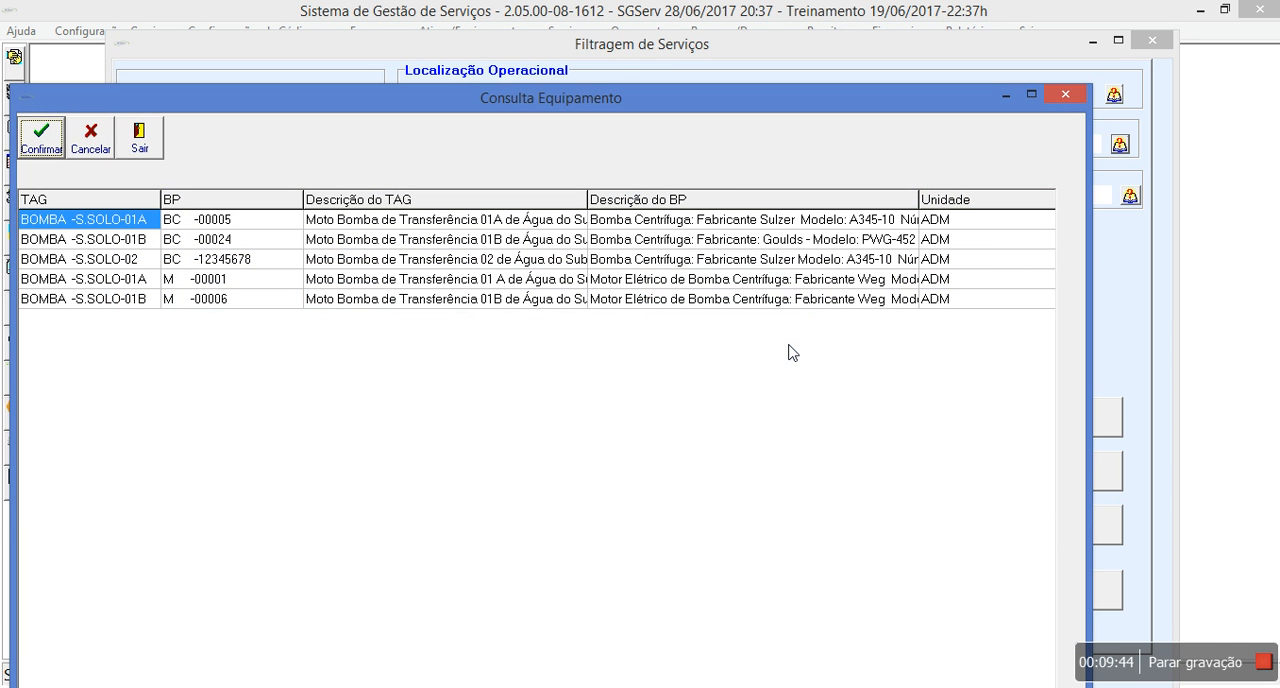
{"action": "double_click", "coordinate": [371, 225]}
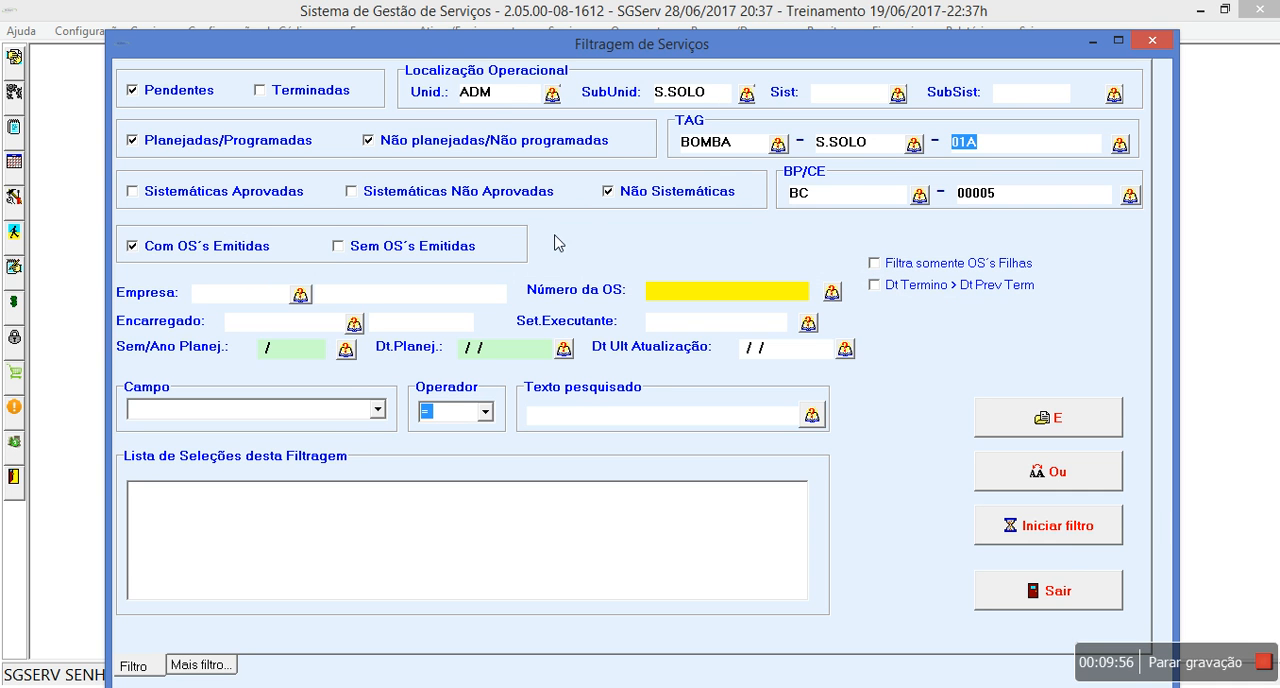
- Include services without issued orders in the filter, run it, and list the filtered service orders
{"action": "left_click", "coordinate": [335, 252]}
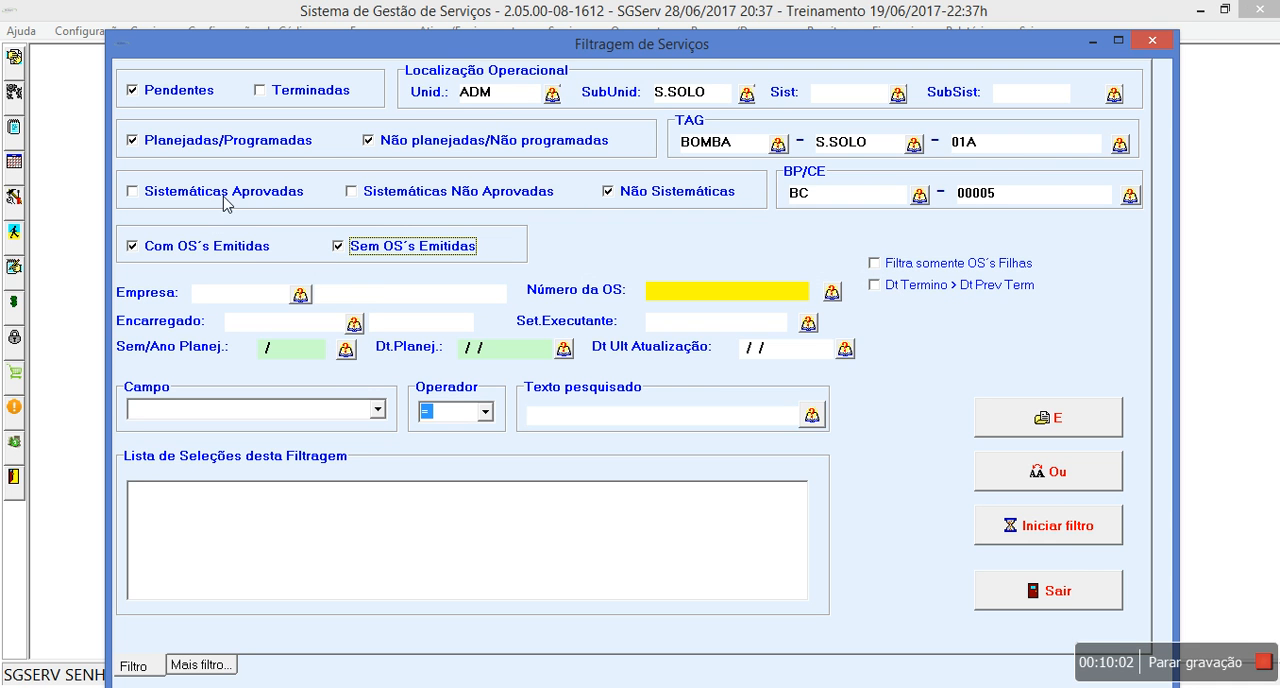
{"action": "left_click", "coordinate": [1090, 538]}
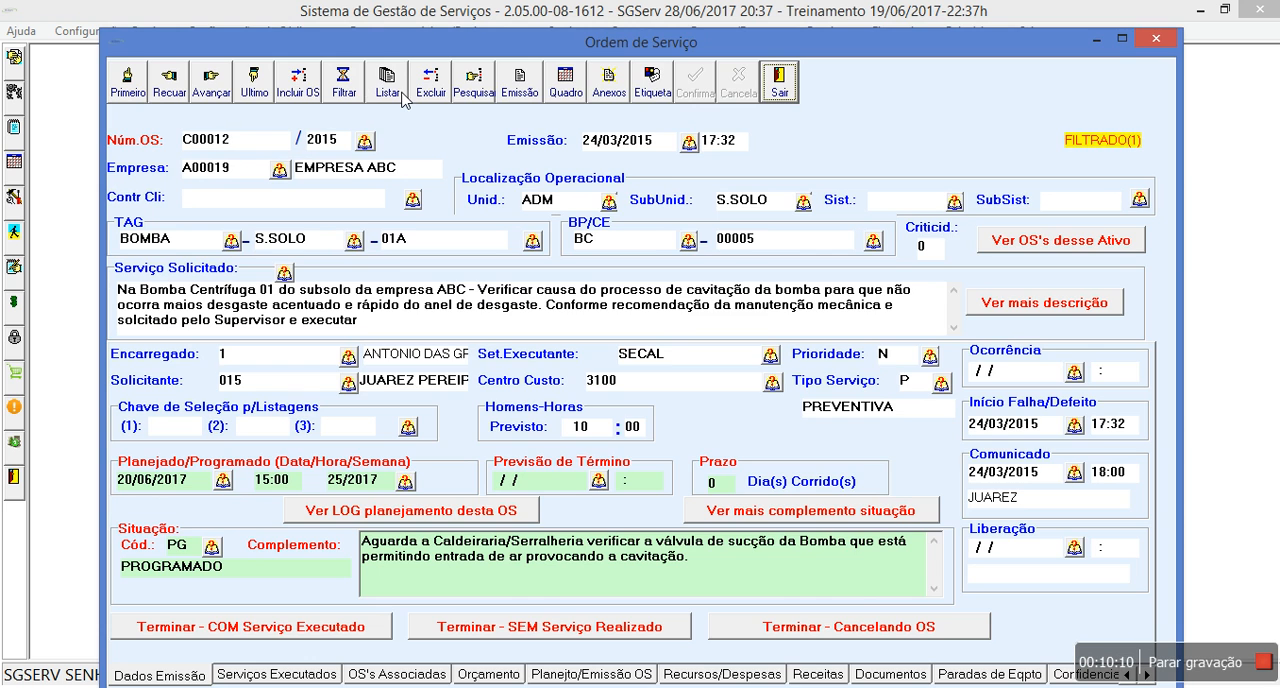
{"action": "left_click", "coordinate": [402, 100]}
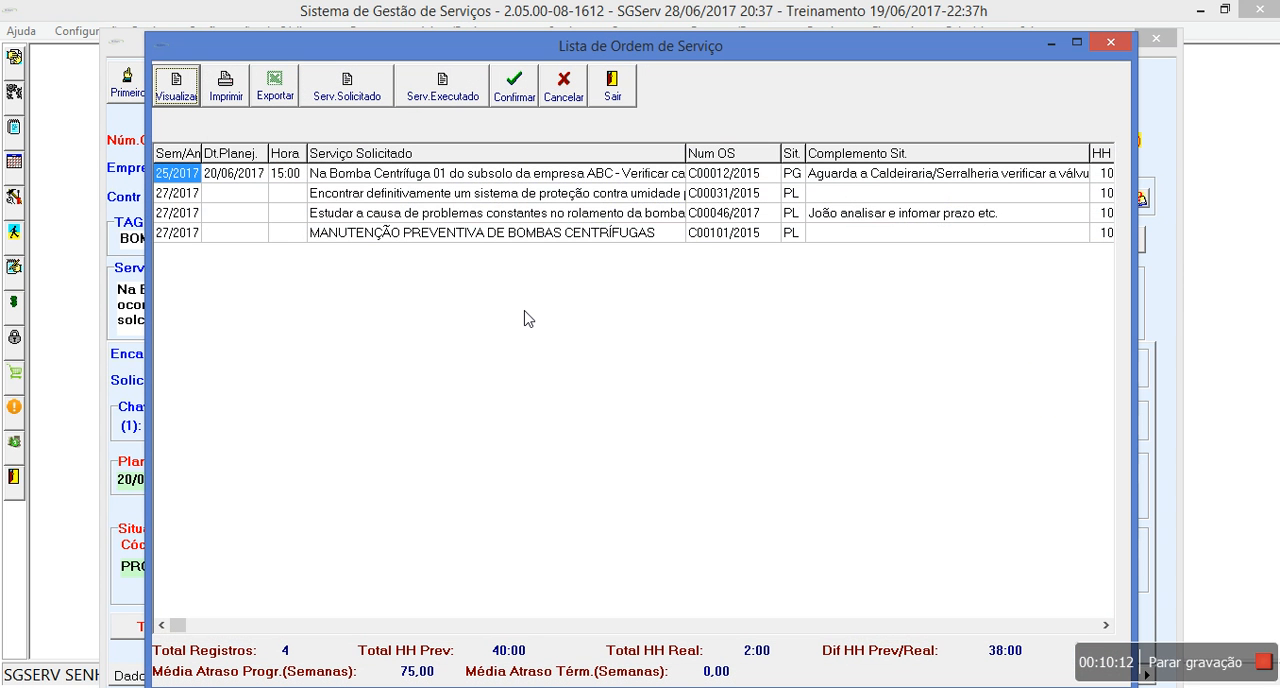
- Open the Bomba Centrífuga 01 cavitation order from the listing and view its associated orders
{"action": "left_click", "coordinate": [451, 175]}
{"action": "double_click", "coordinate": [451, 175]}
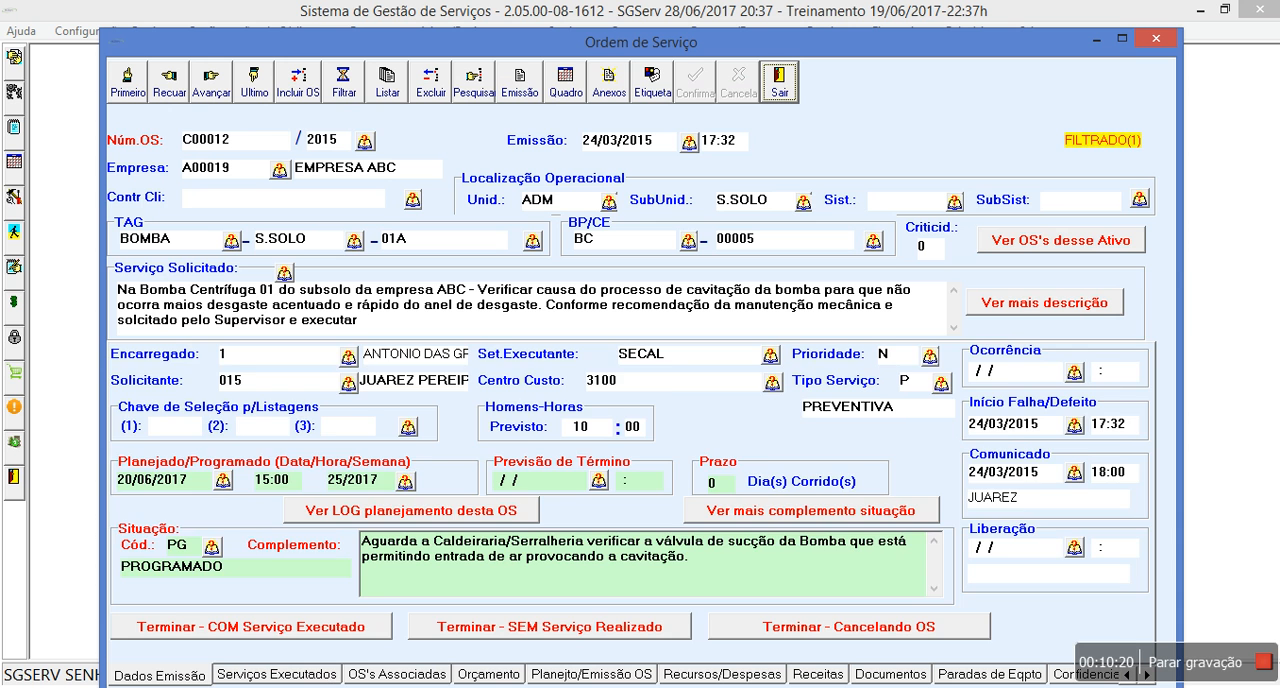
{"action": "left_click", "coordinate": [395, 677]}
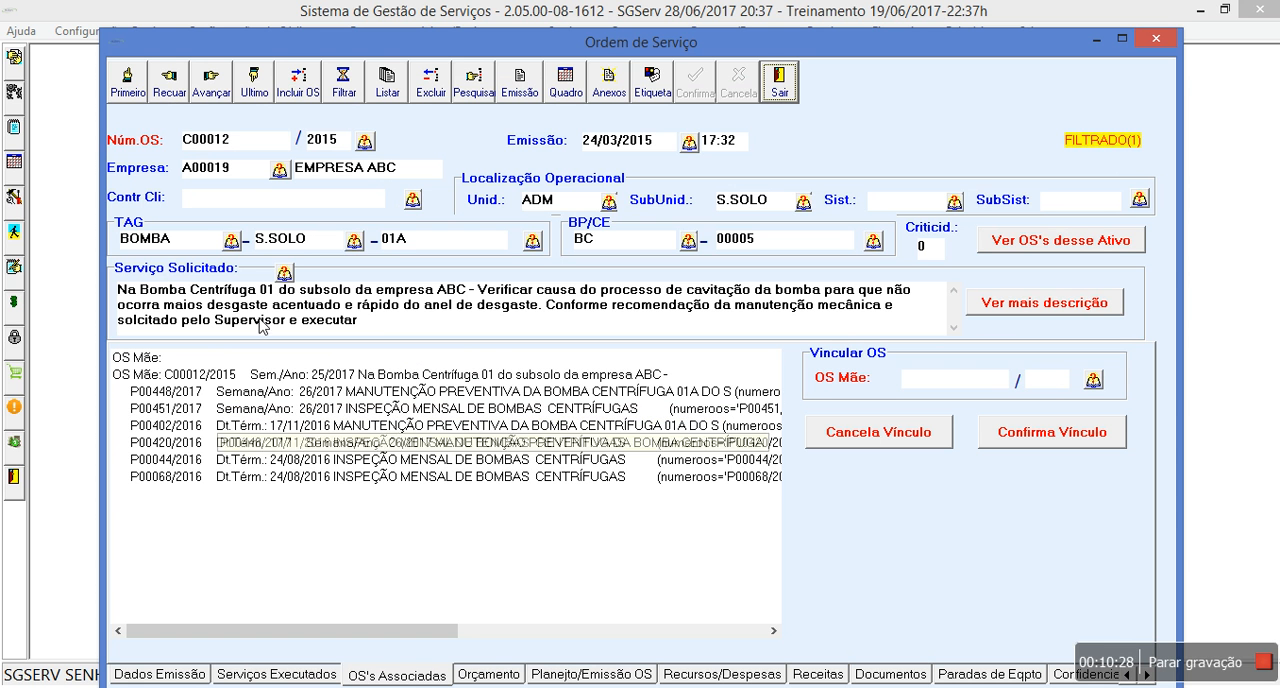
- Select the listed order about constant bearing problems on bomba 01 A and open its mother order, "Recuperar a bomba 01 do subsolo"
{"action": "left_click", "coordinate": [404, 88]}
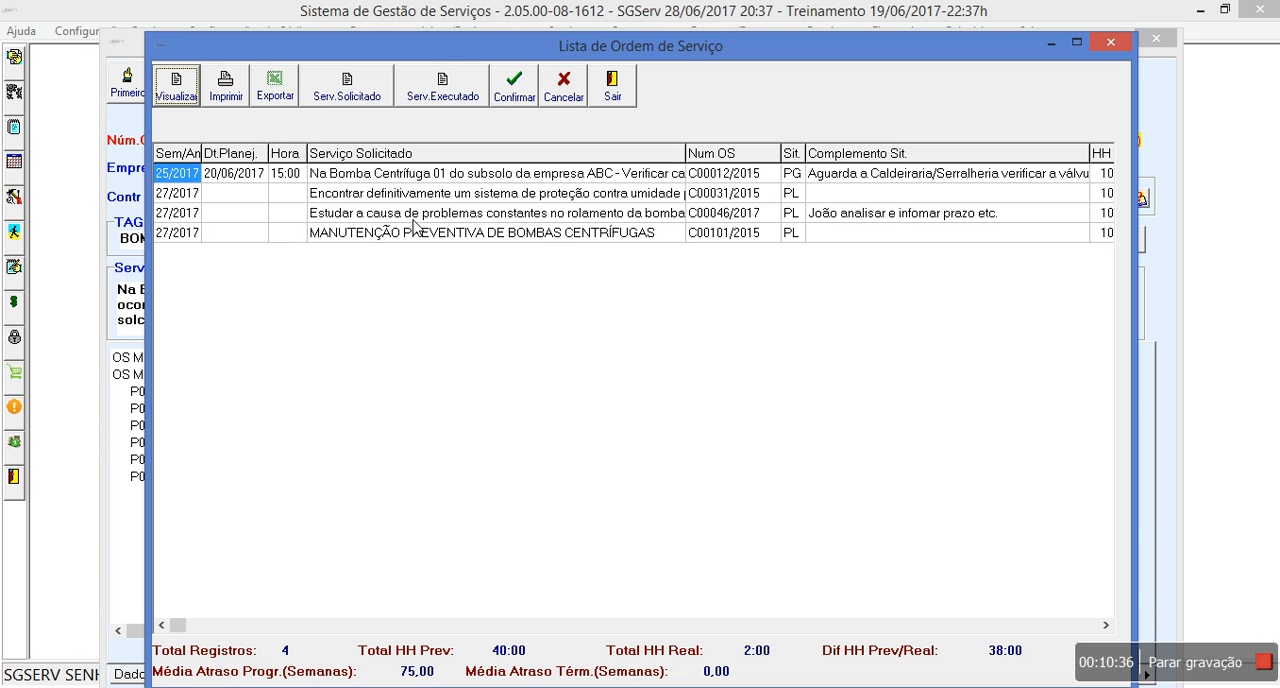
{"action": "double_click", "coordinate": [415, 214]}
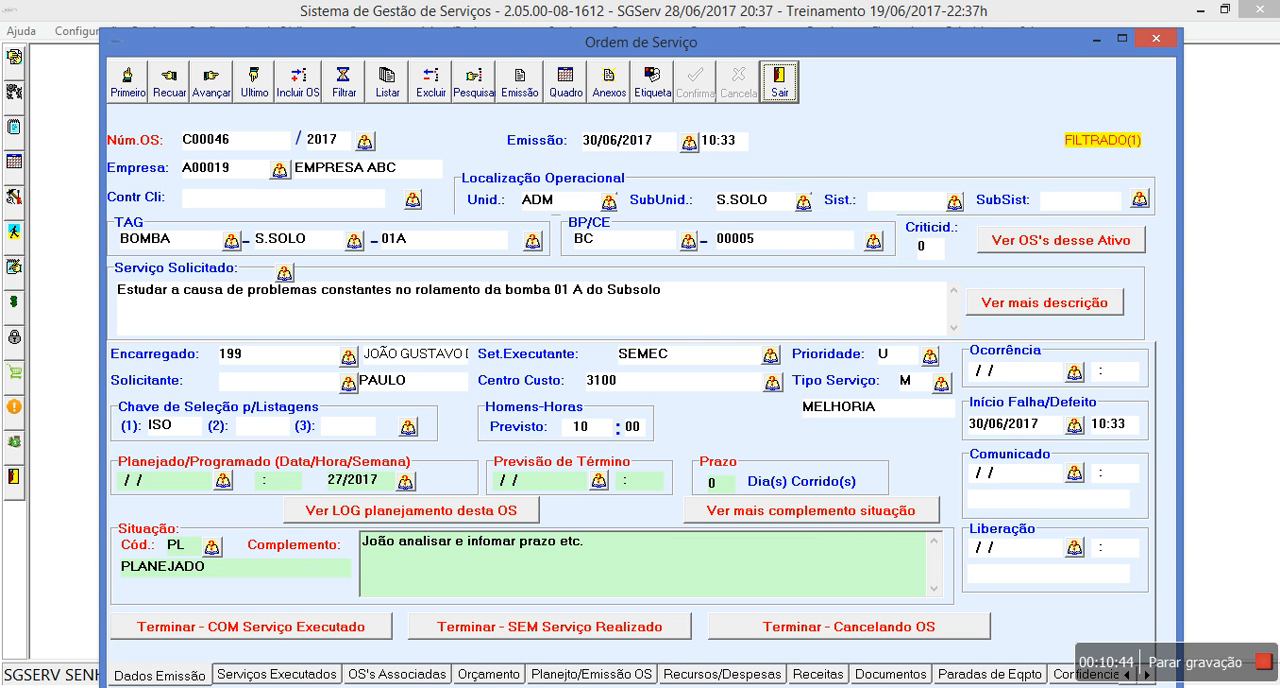
{"action": "left_click", "coordinate": [436, 683]}
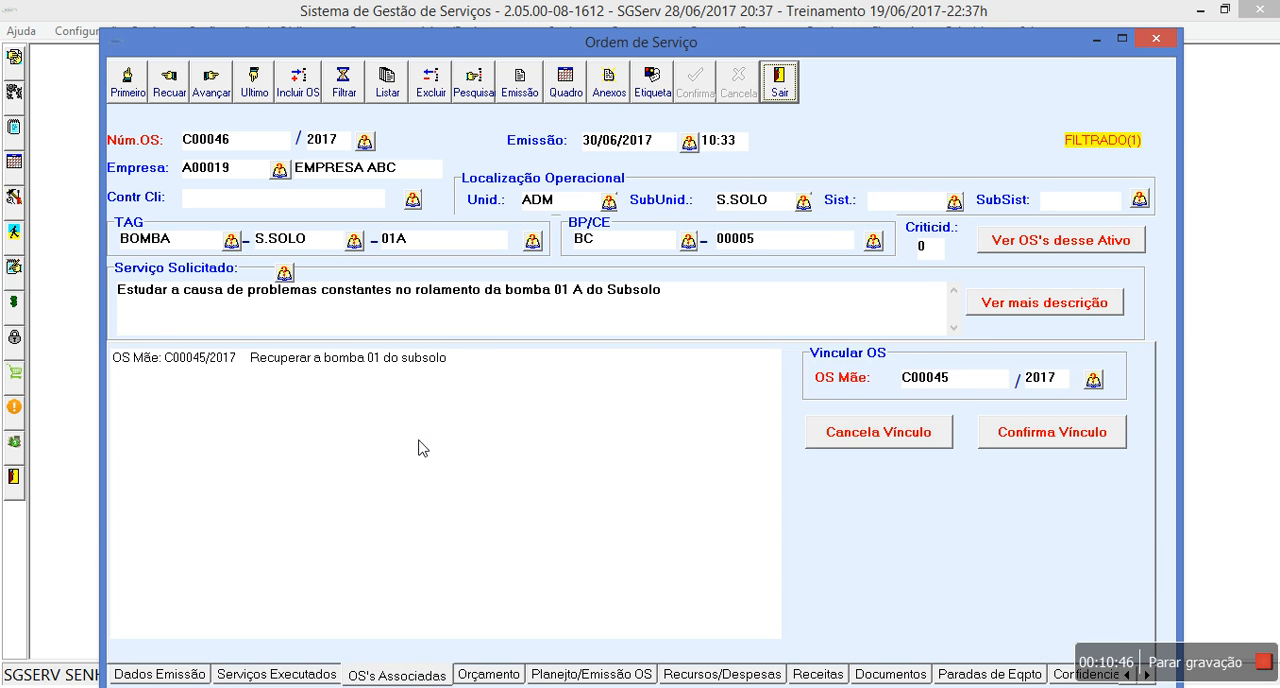
{"action": "double_click", "coordinate": [399, 360]}
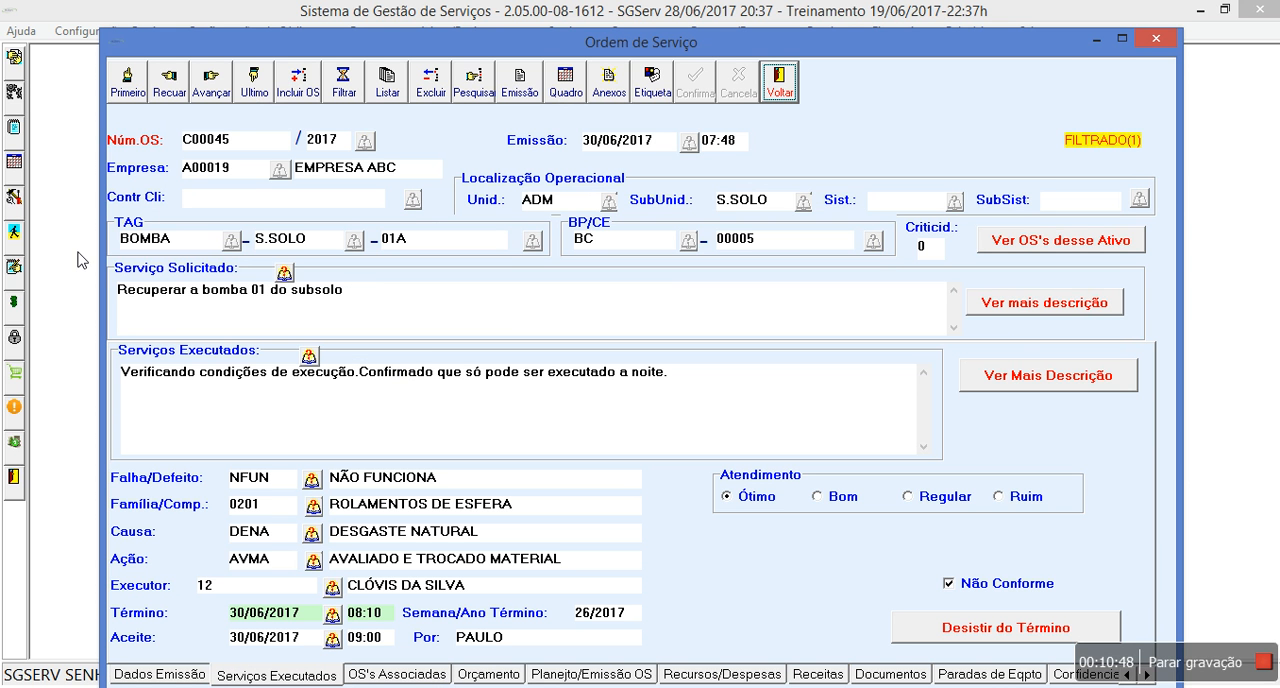